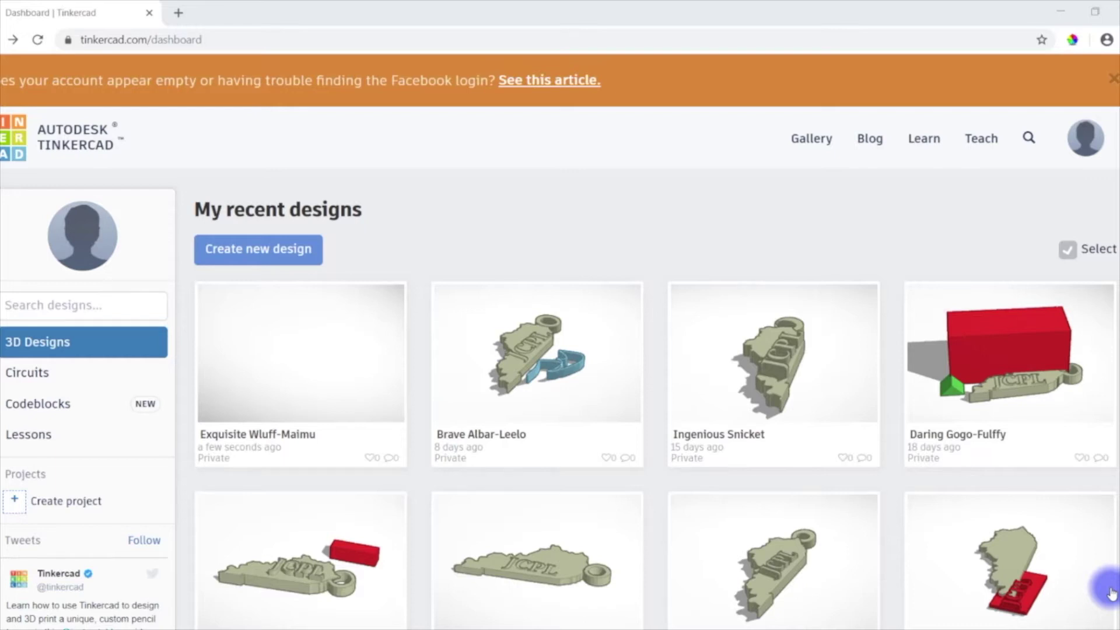
Create a new blank design from the dashboard, opening 'Smashing Albar-Bombul' on an empty workplane.
{"action": "mouse_move", "coordinate": [1105, 594]}
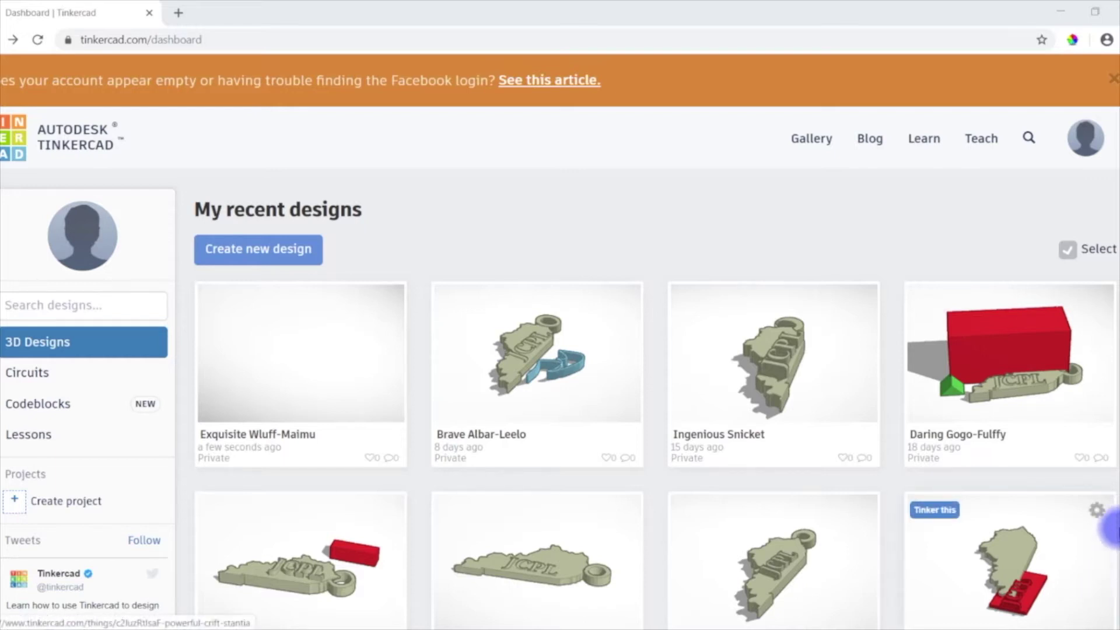
{"action": "mouse_move", "coordinate": [1020, 452]}
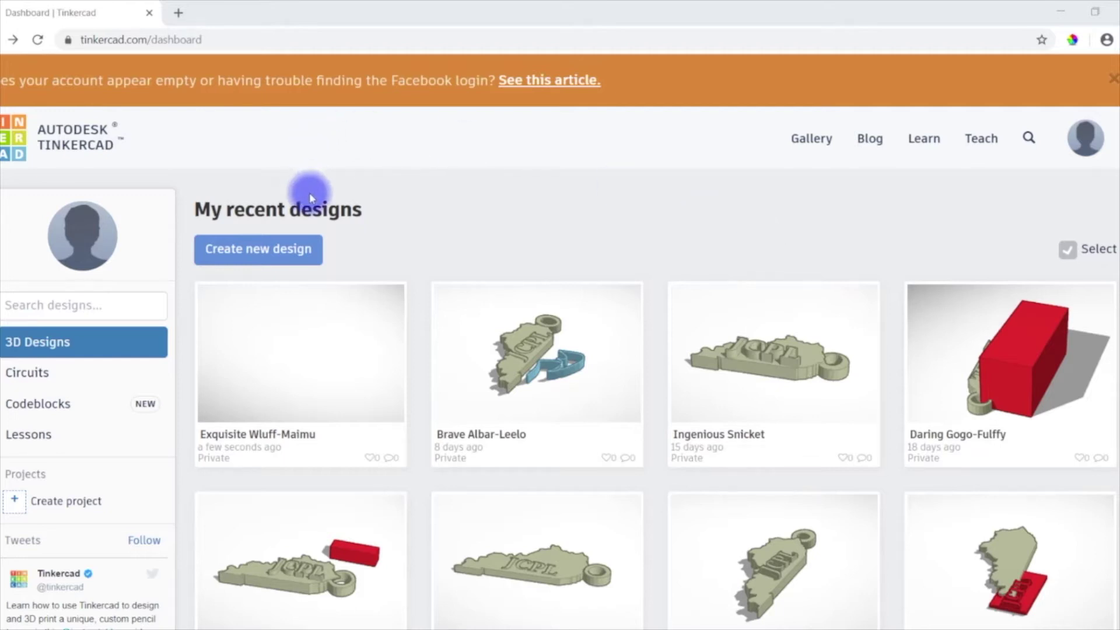
{"action": "left_click", "coordinate": [274, 246]}
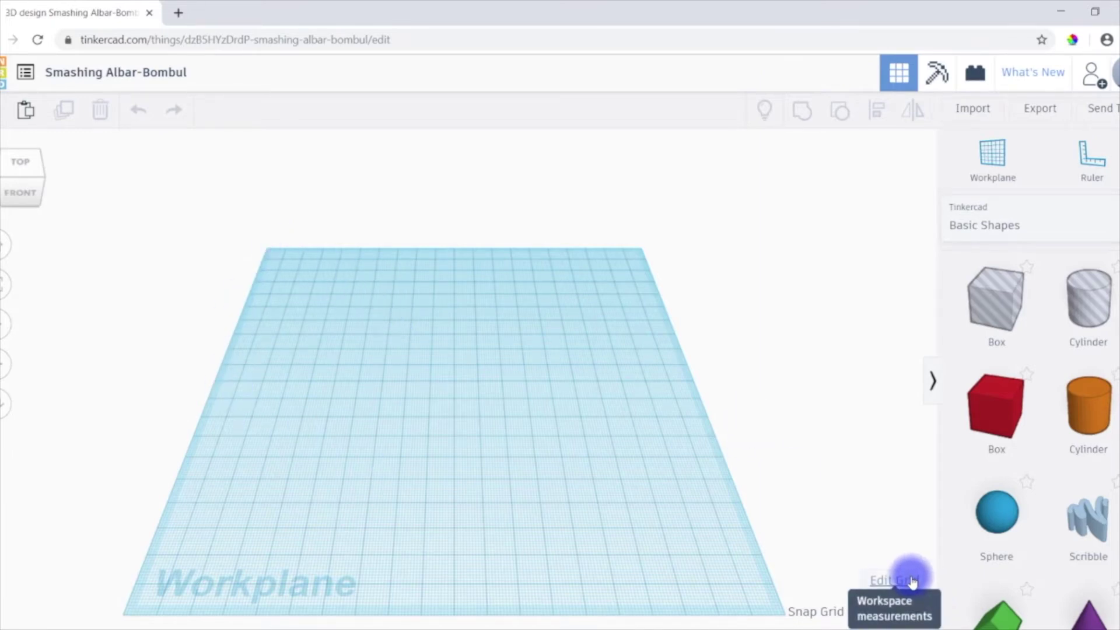
Set the workplane grid to inches with the Dremel 3D20 preset, 5.90 by 9.00.
{"action": "left_click", "coordinate": [912, 582]}
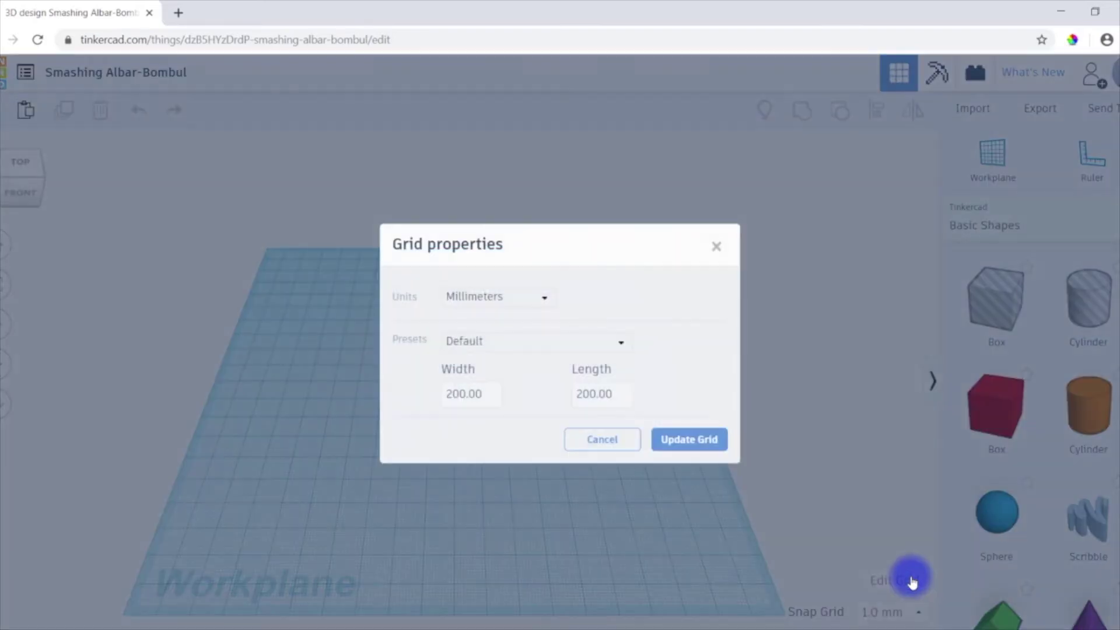
{"action": "left_click", "coordinate": [499, 296]}
{"action": "left_click", "coordinate": [481, 354]}
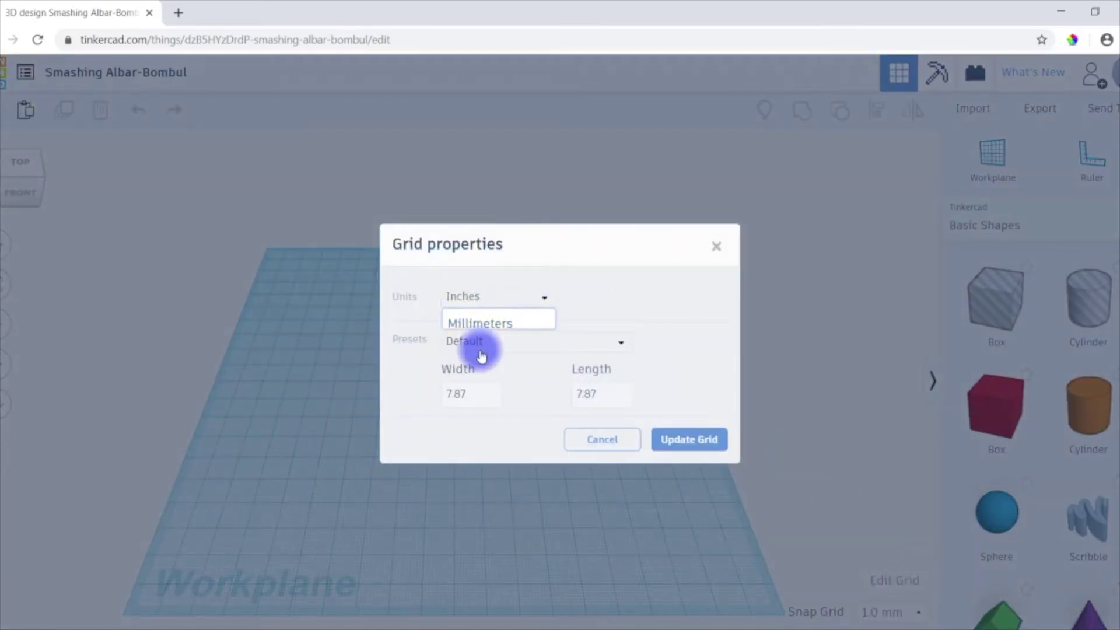
{"action": "left_click", "coordinate": [454, 344]}
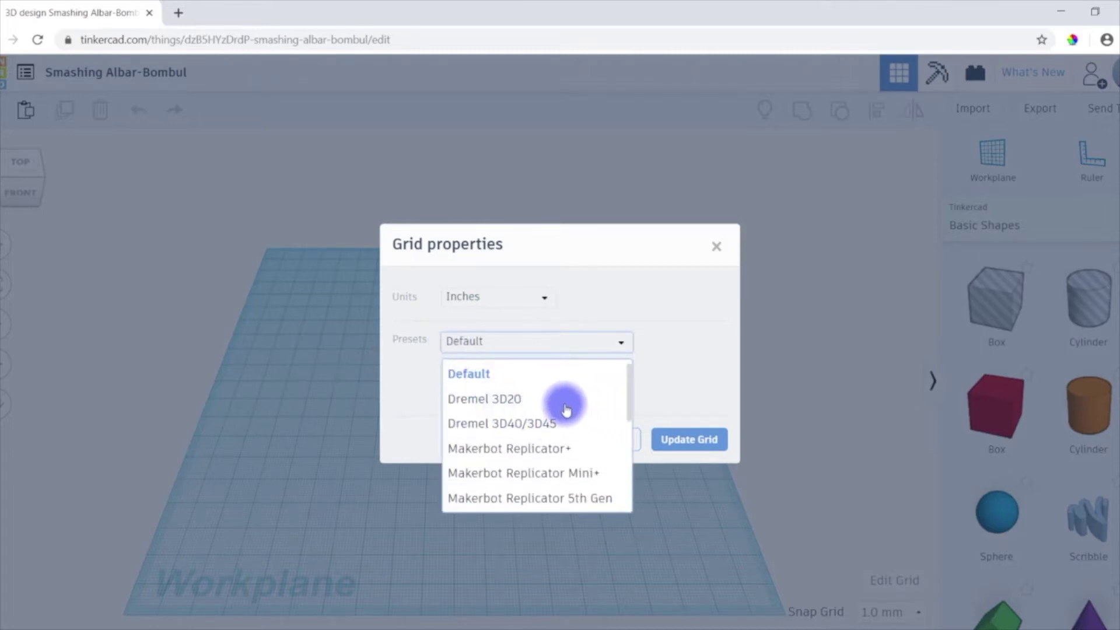
{"action": "left_click", "coordinate": [511, 404]}
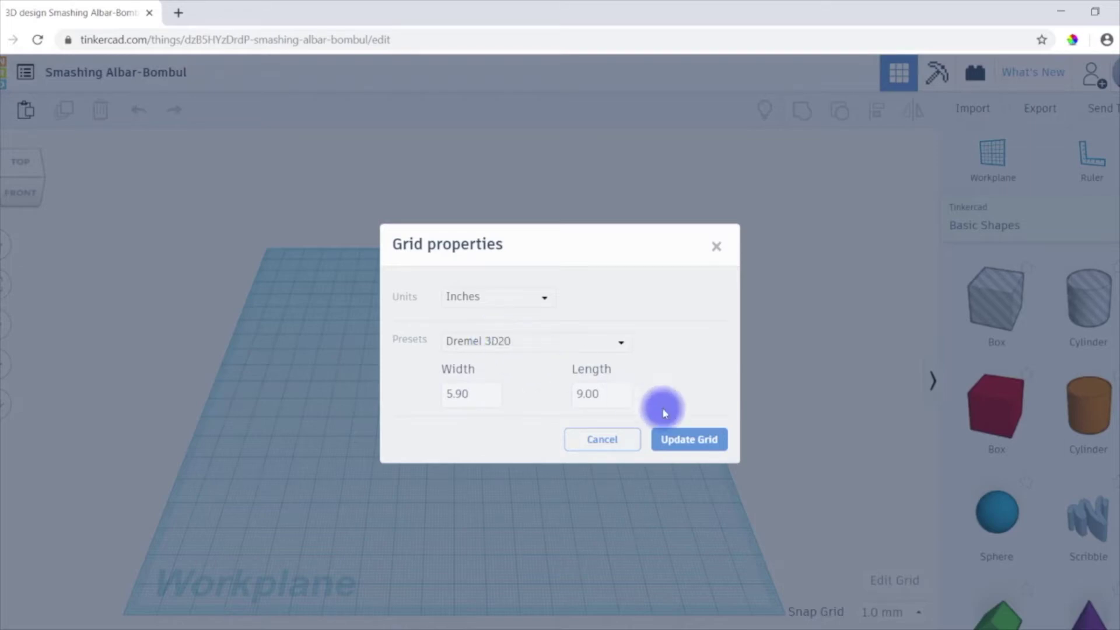
{"action": "left_click", "coordinate": [682, 446]}
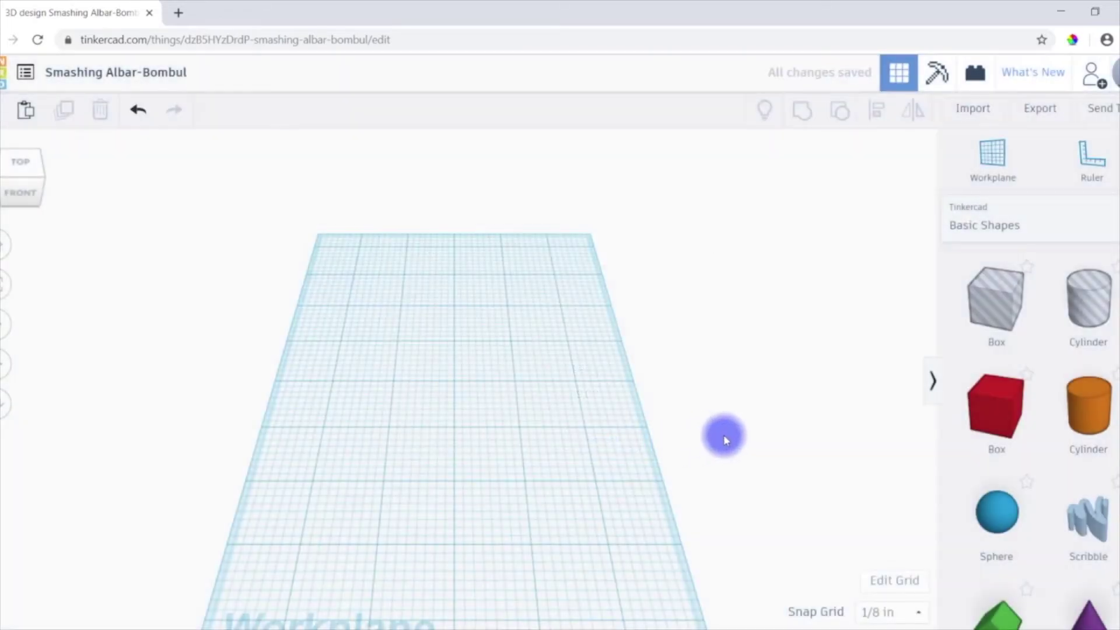
{"action": "right_click_drag", "start_coordinate": [723, 437], "coordinate": [402, 450]}
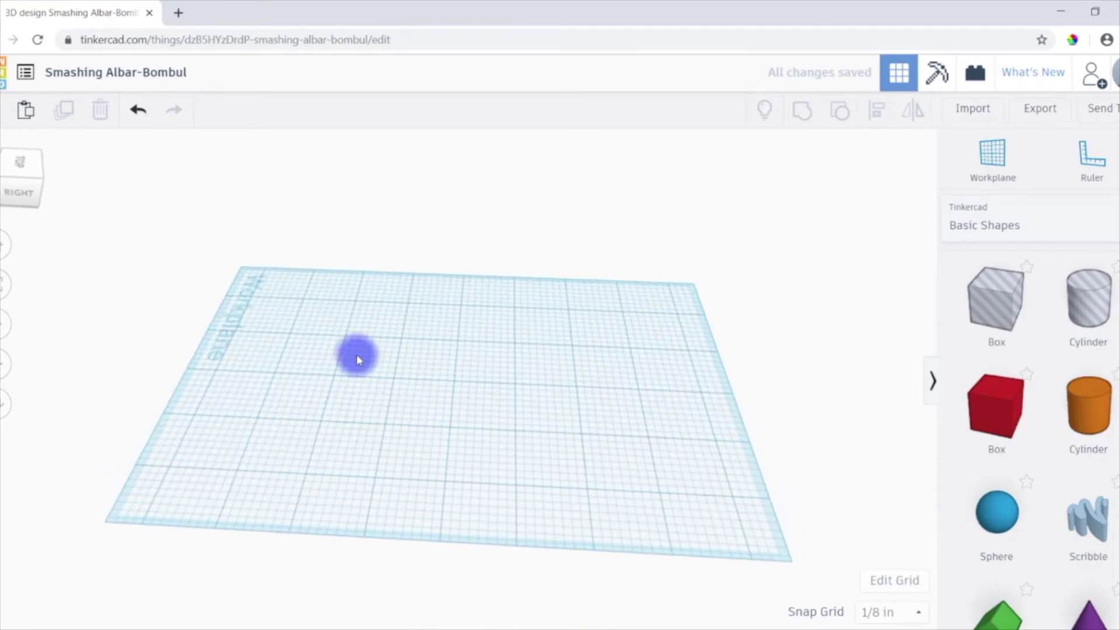
{"action": "right_click_drag", "start_coordinate": [322, 324], "coordinate": [363, 278]}
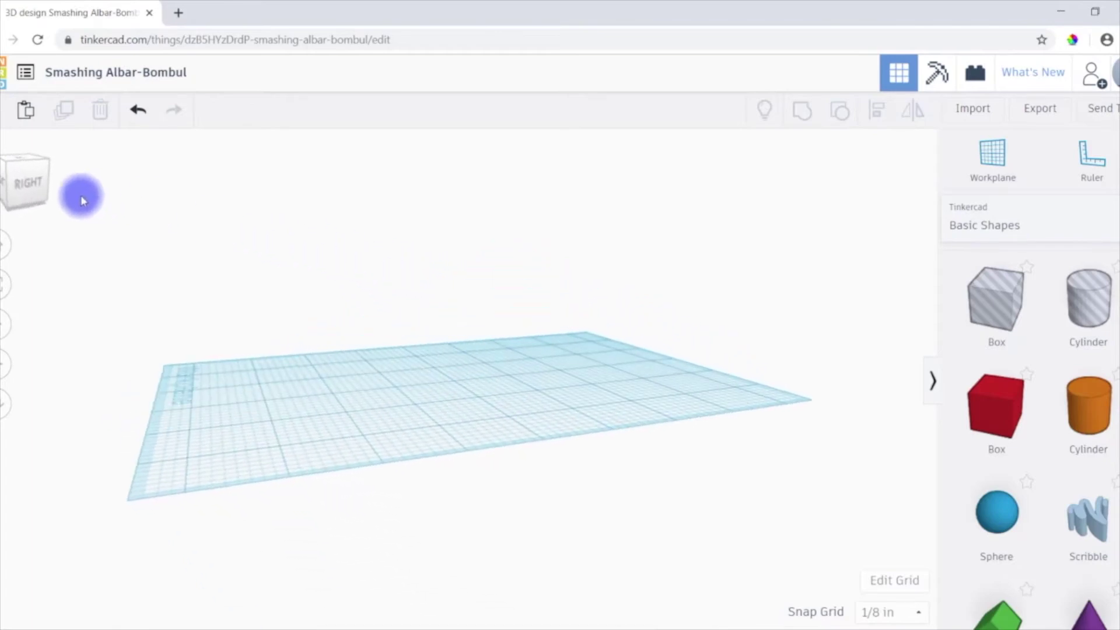
{"action": "mouse_move", "coordinate": [19, 178]}
{"action": "left_mouse_down"}
{"action": "mouse_move", "coordinate": [20, 186]}
{"action": "mouse_move", "coordinate": [45, 183]}
{"action": "mouse_move", "coordinate": [10, 181]}
{"action": "mouse_move", "coordinate": [21, 194]}
{"action": "left_mouse_up"}
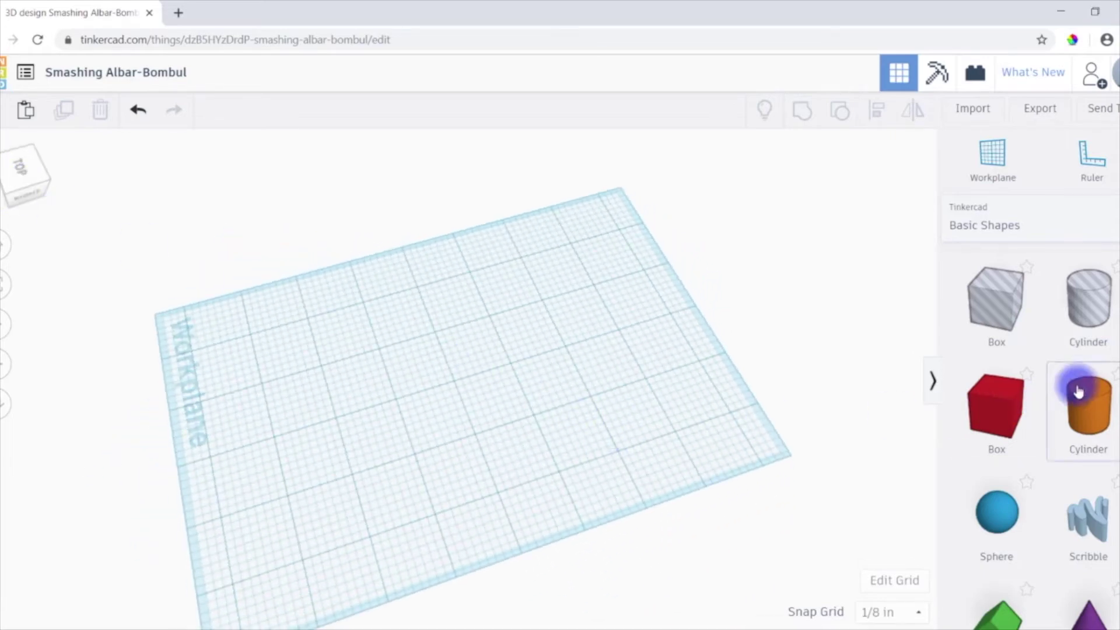
{"action": "scroll", "coordinate": [1035, 417], "scroll_direction": "down", "scroll_amount": 6}
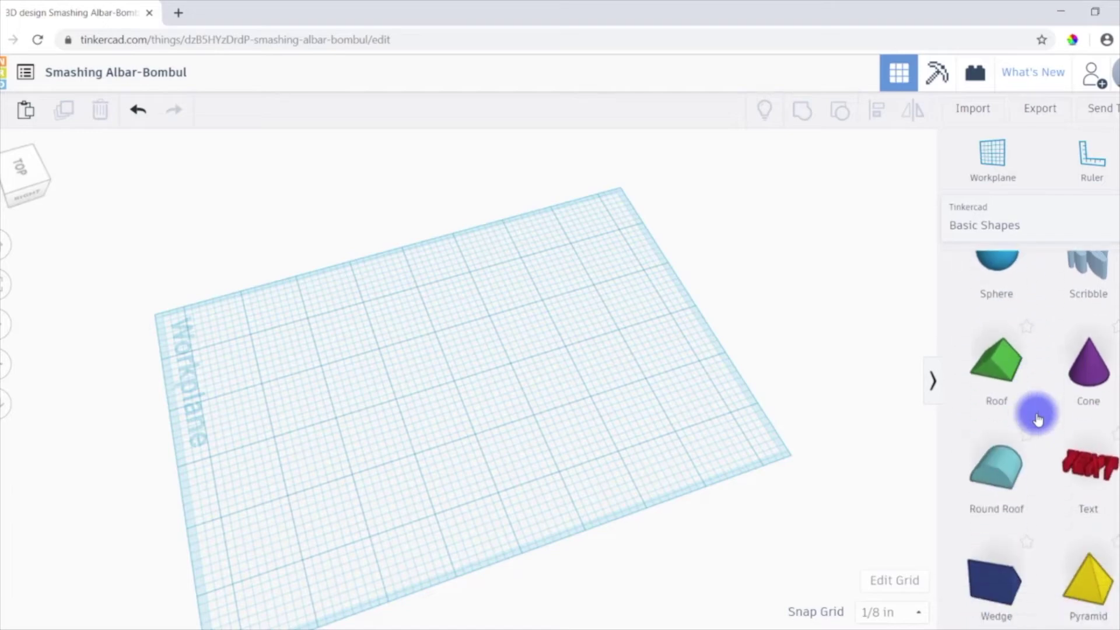
{"action": "scroll", "coordinate": [1035, 414], "scroll_direction": "down", "scroll_amount": 5}
{"action": "scroll", "coordinate": [1029, 420], "scroll_direction": "up", "scroll_amount": 10}
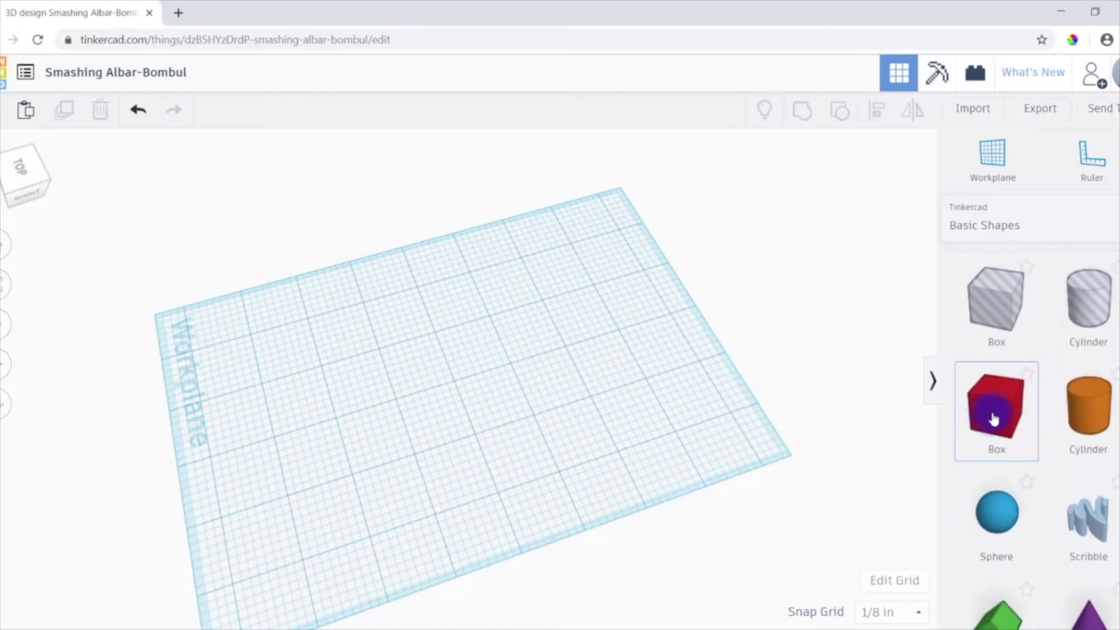
{"action": "left_click_drag", "start_coordinate": [992, 422], "coordinate": [361, 386]}
Stretch the red box into a long, deep bar and set its height to 0.5.
{"action": "mouse_move", "coordinate": [395, 370]}
{"action": "right_mouse_down"}
{"action": "mouse_move", "coordinate": [452, 353]}
{"action": "mouse_move", "coordinate": [422, 337]}
{"action": "mouse_move", "coordinate": [394, 361]}
{"action": "right_mouse_up"}
{"action": "left_click_drag", "start_coordinate": [391, 365], "coordinate": [530, 345]}
{"action": "left_click_drag", "start_coordinate": [440, 320], "coordinate": [443, 336]}
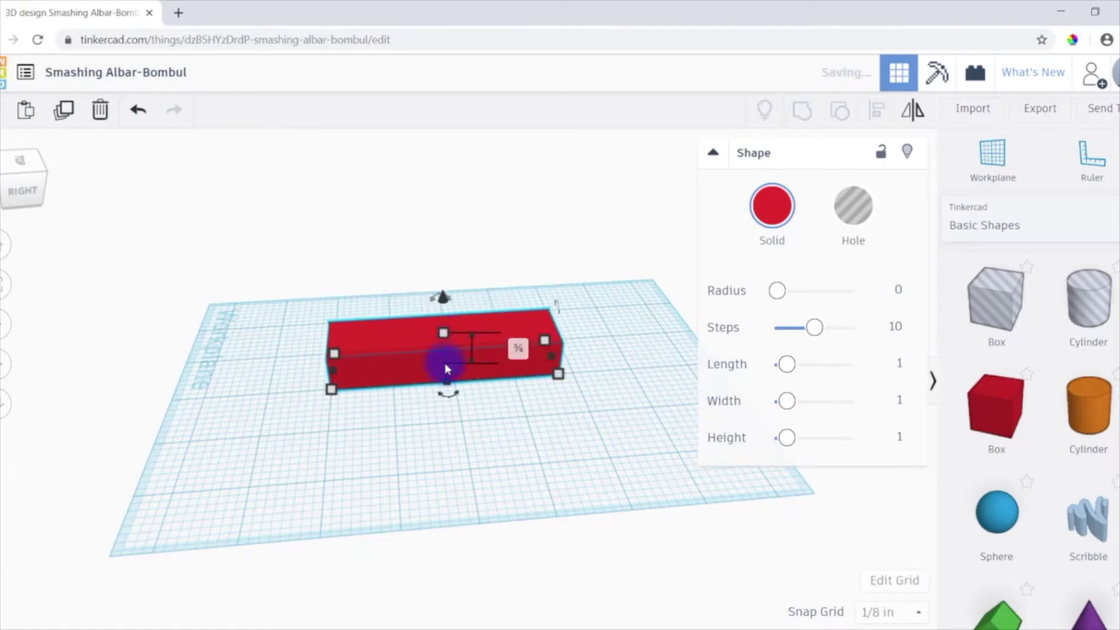
{"action": "left_click_drag", "start_coordinate": [445, 380], "coordinate": [458, 439]}
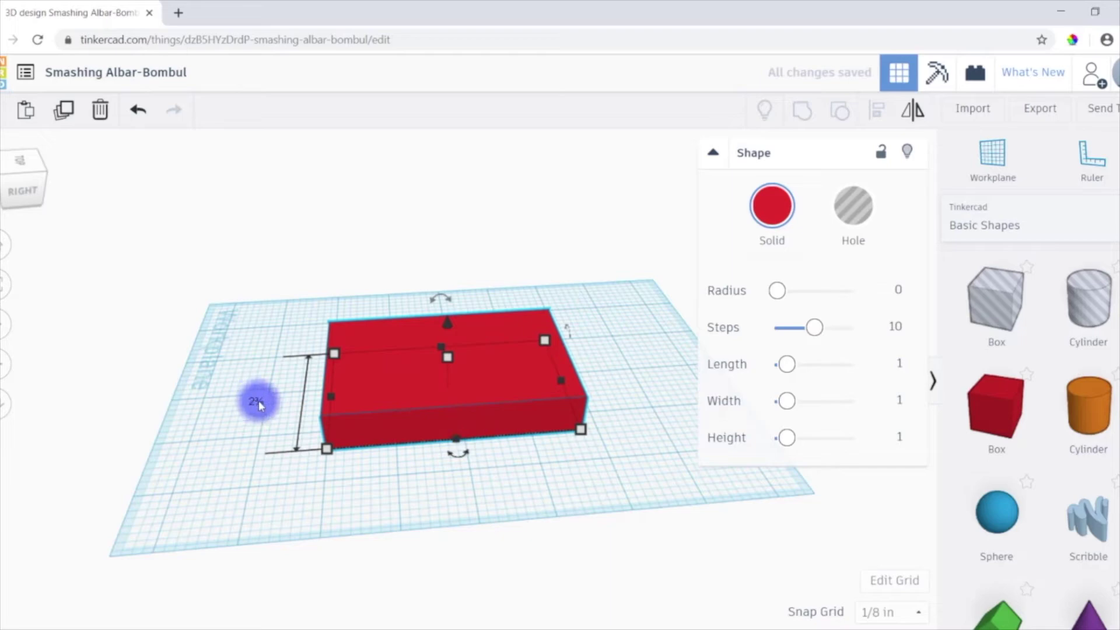
{"action": "left_click_drag", "start_coordinate": [457, 443], "coordinate": [460, 281]}
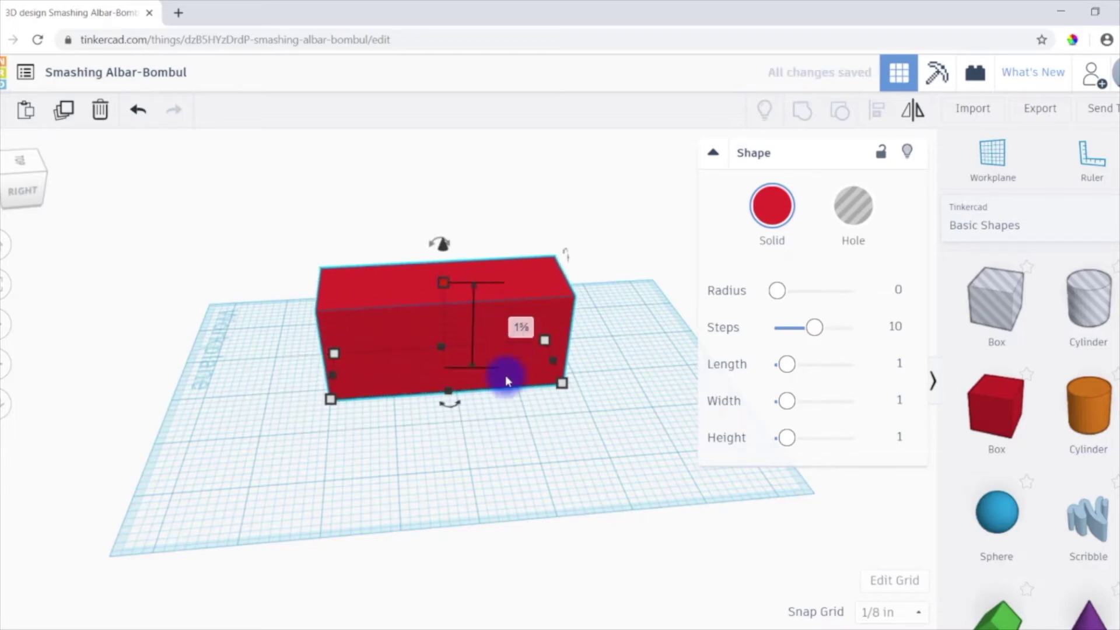
{"action": "left_click", "coordinate": [519, 328]}
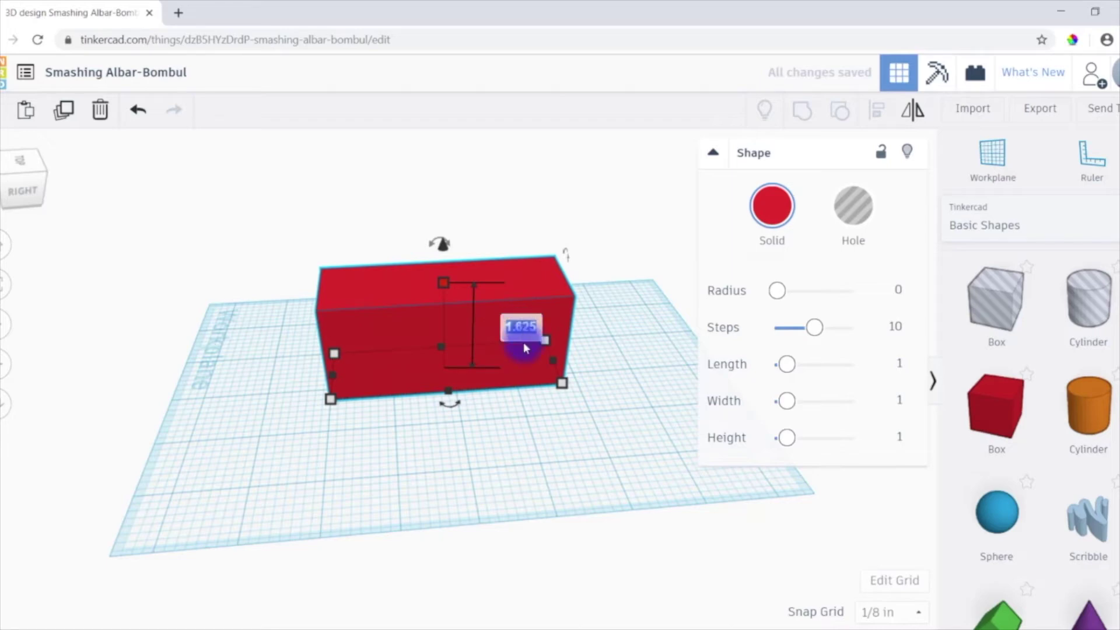
{"action": "type", "text": ".5"}
{"action": "key", "text": "Return"}
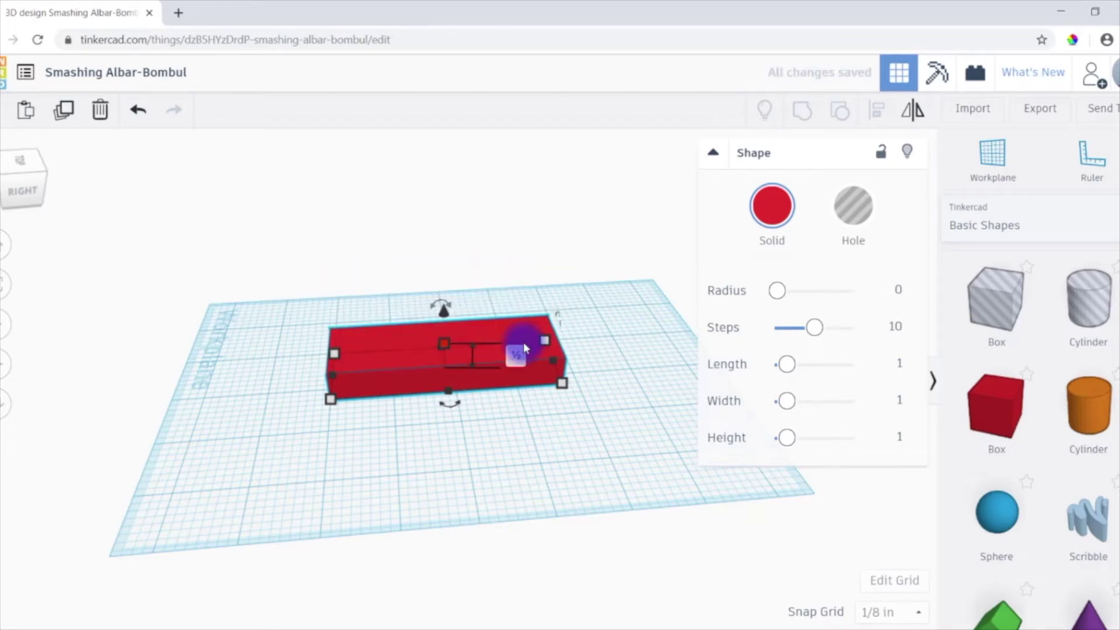
Raise the box and shorten its length to about 2⅝ in into a compact block.
{"action": "left_click", "coordinate": [512, 286]}
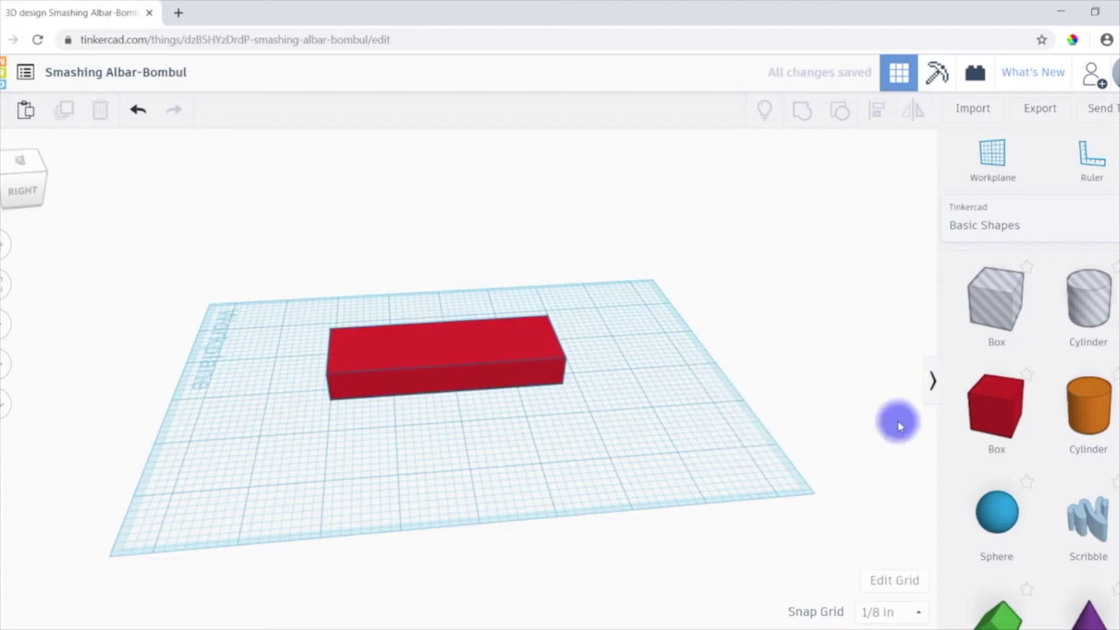
{"action": "scroll", "coordinate": [1100, 452], "scroll_direction": "down", "scroll_amount": 3}
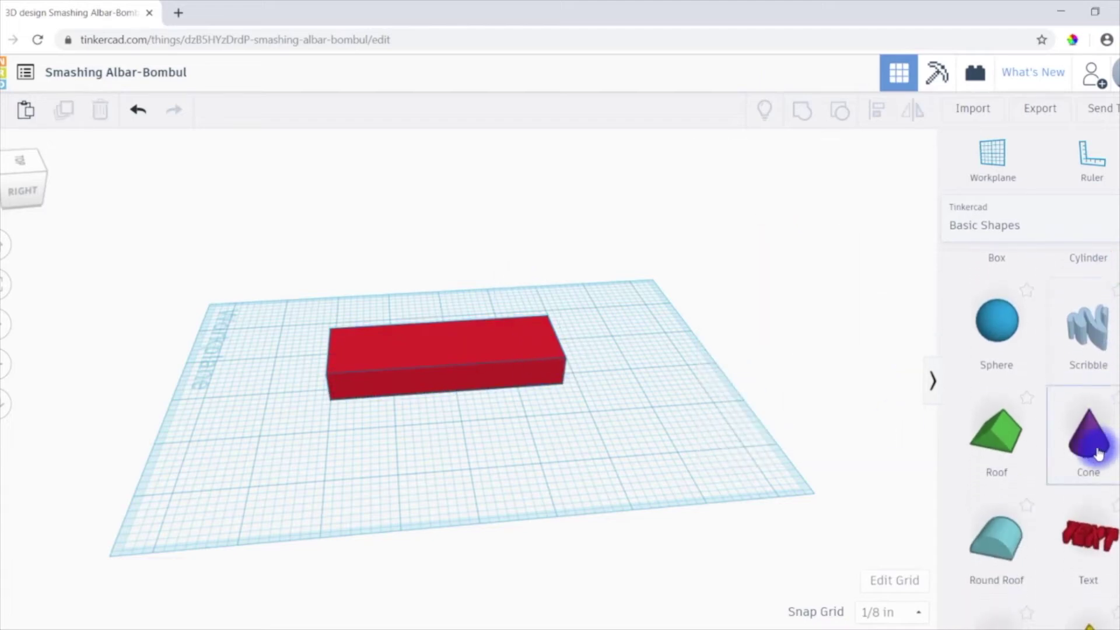
{"action": "scroll", "coordinate": [1099, 454], "scroll_direction": "up", "scroll_amount": 2}
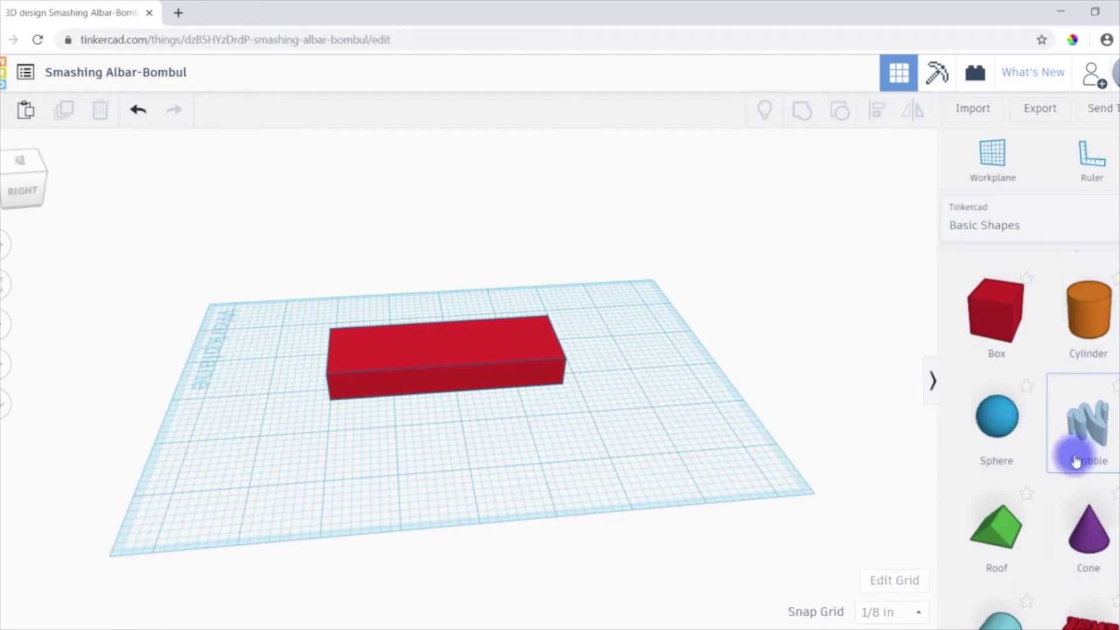
{"action": "left_click", "coordinate": [453, 341]}
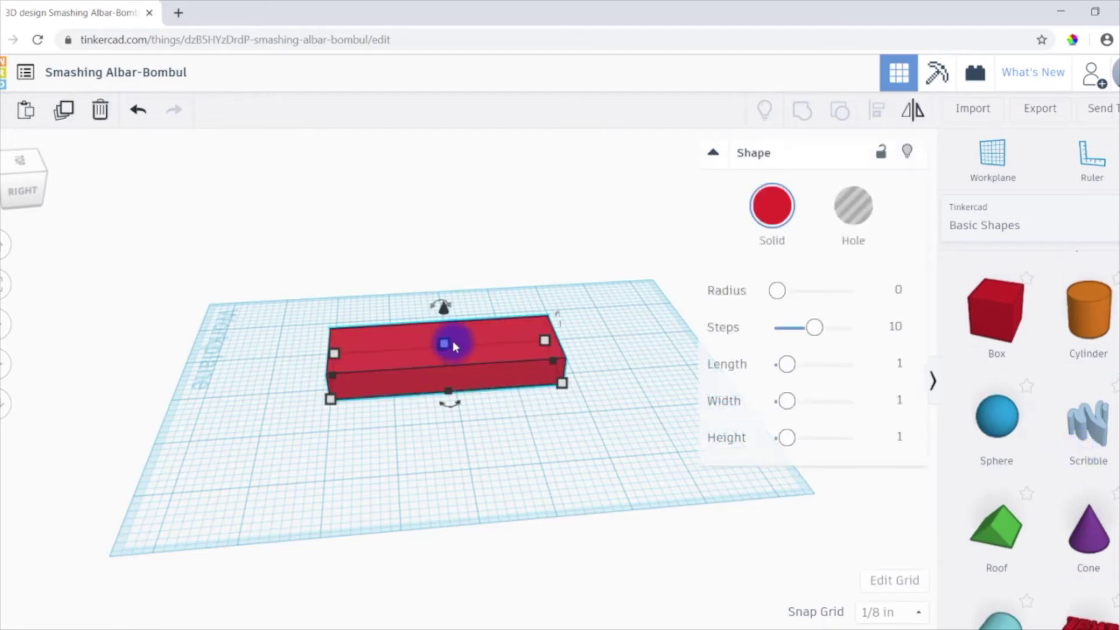
{"action": "left_click_drag", "start_coordinate": [447, 344], "coordinate": [471, 351]}
{"action": "left_click", "coordinate": [553, 389]}
{"action": "right_click_drag", "start_coordinate": [553, 390], "coordinate": [622, 372]}
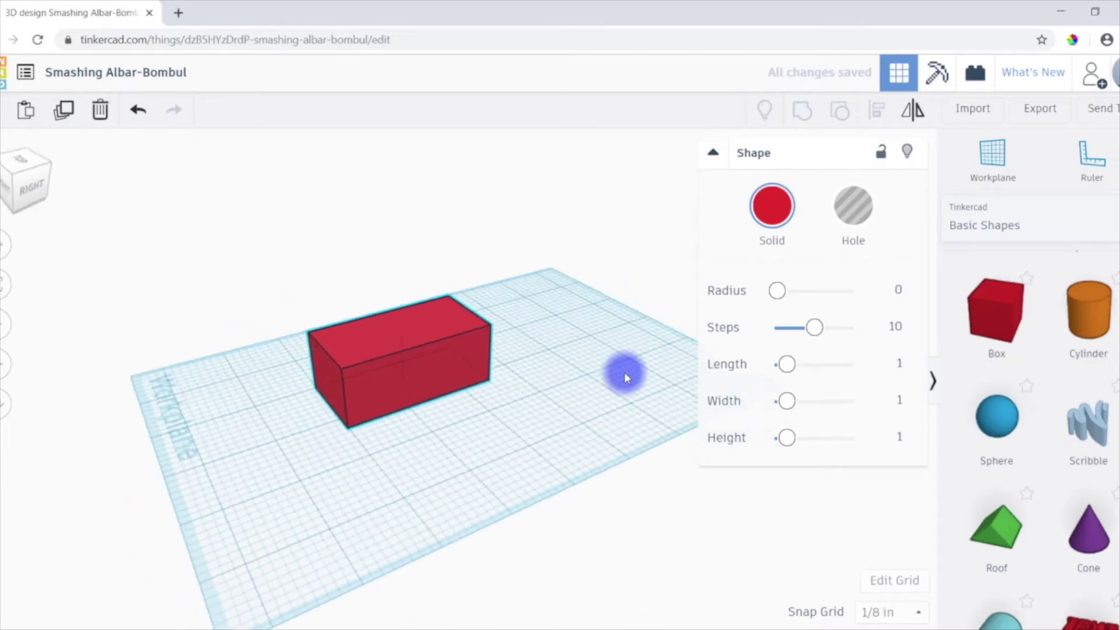
{"action": "right_click_drag", "start_coordinate": [393, 393], "coordinate": [488, 451]}
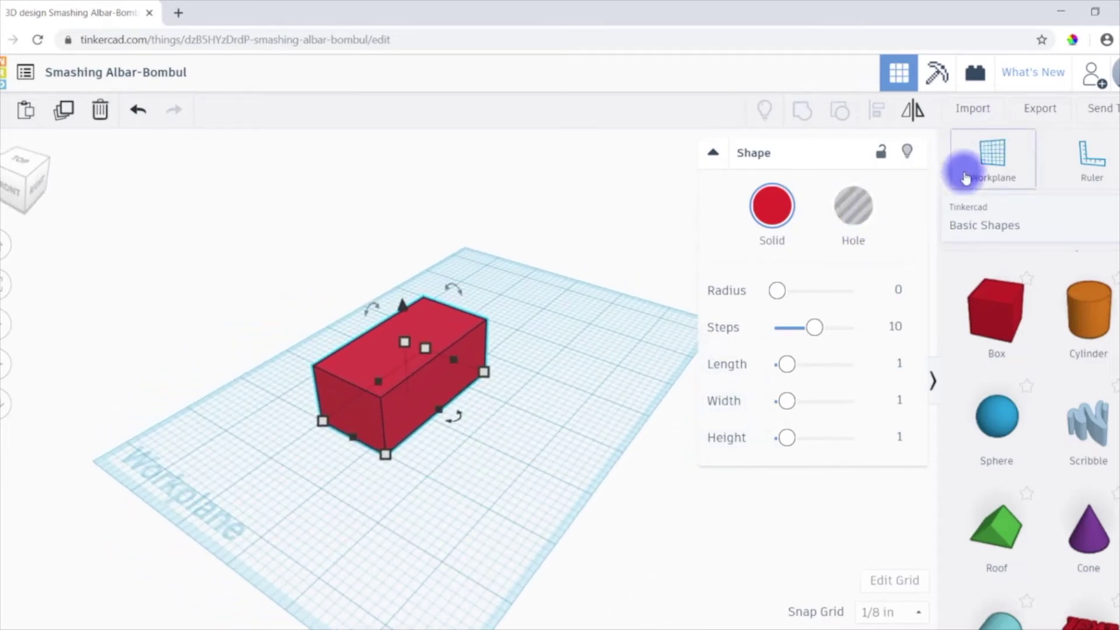
Set the workplane on the red box's top face.
{"action": "left_click", "coordinate": [1001, 172]}
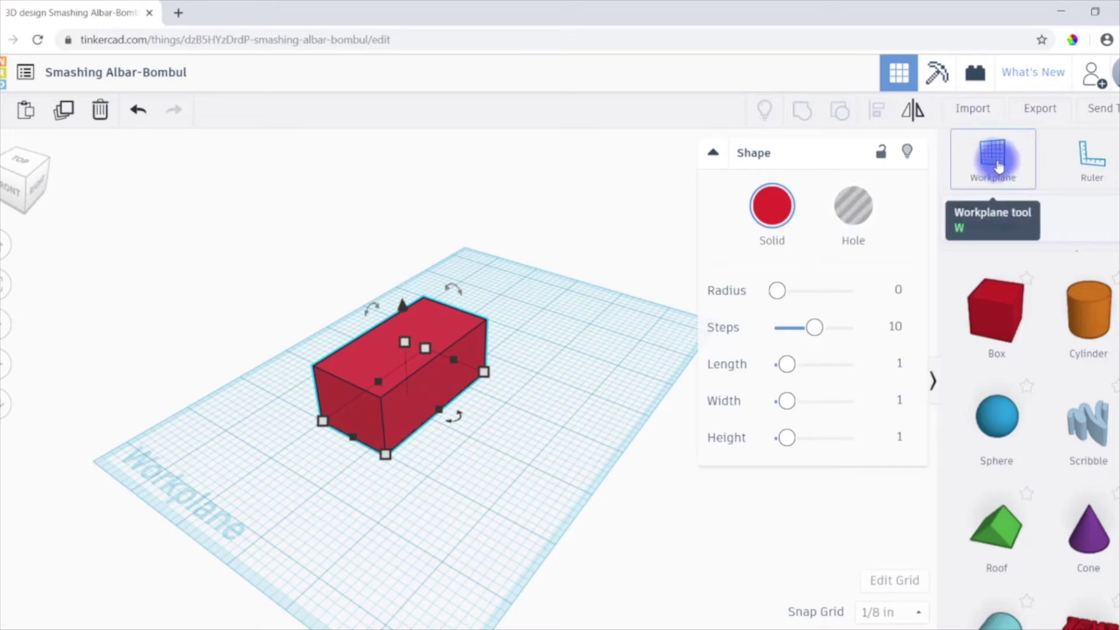
{"action": "left_click", "coordinate": [471, 385]}
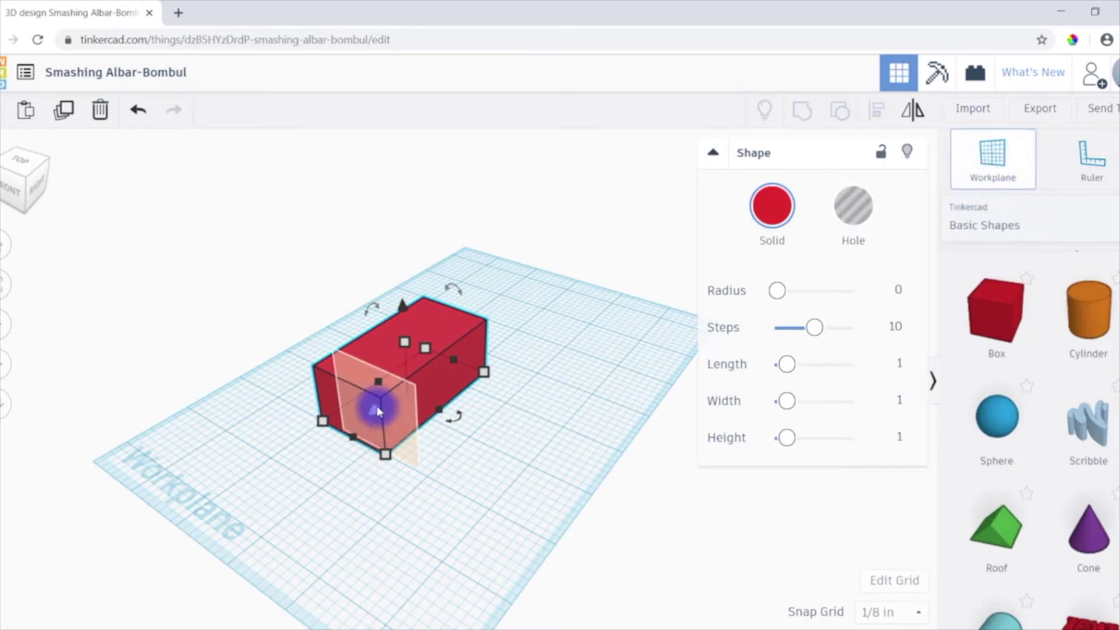
{"action": "left_click", "coordinate": [380, 365]}
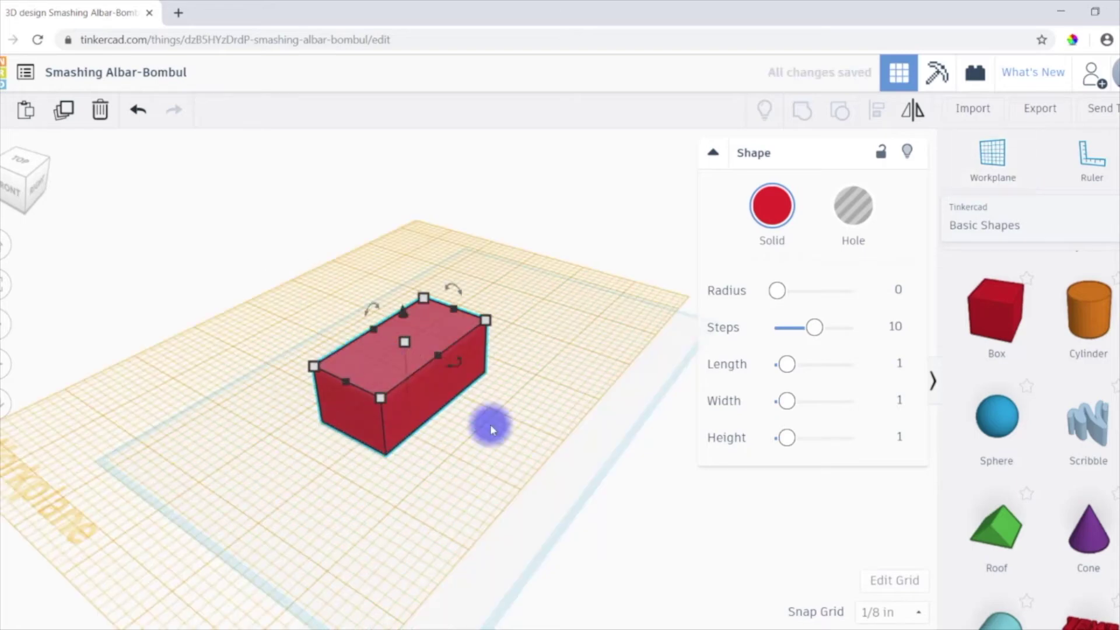
Drop a green roof onto the box top and stretch it across the box's full length.
{"action": "left_click", "coordinate": [999, 528]}
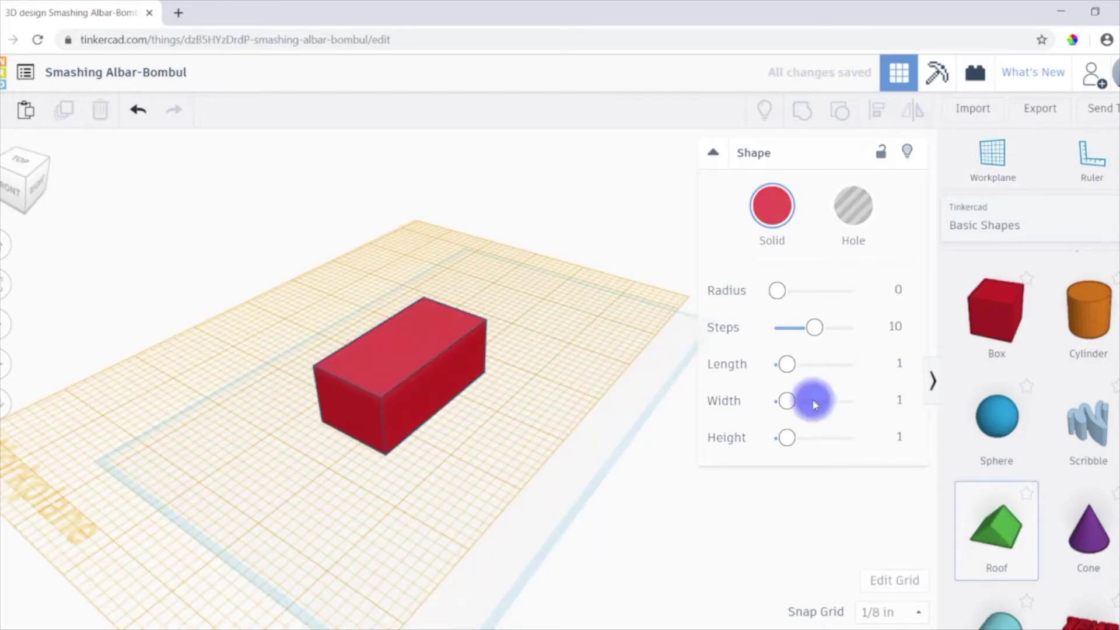
{"action": "left_click", "coordinate": [380, 350]}
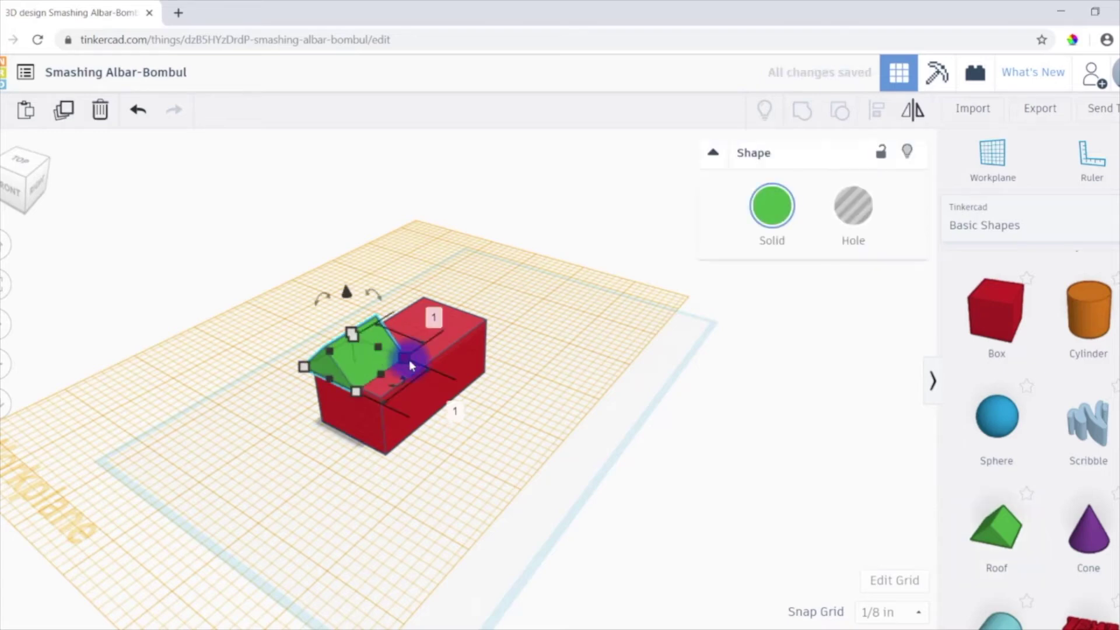
{"action": "right_click_drag", "start_coordinate": [409, 359], "coordinate": [343, 378]}
{"action": "scroll", "coordinate": [343, 378], "scroll_direction": "up", "scroll_amount": 3}
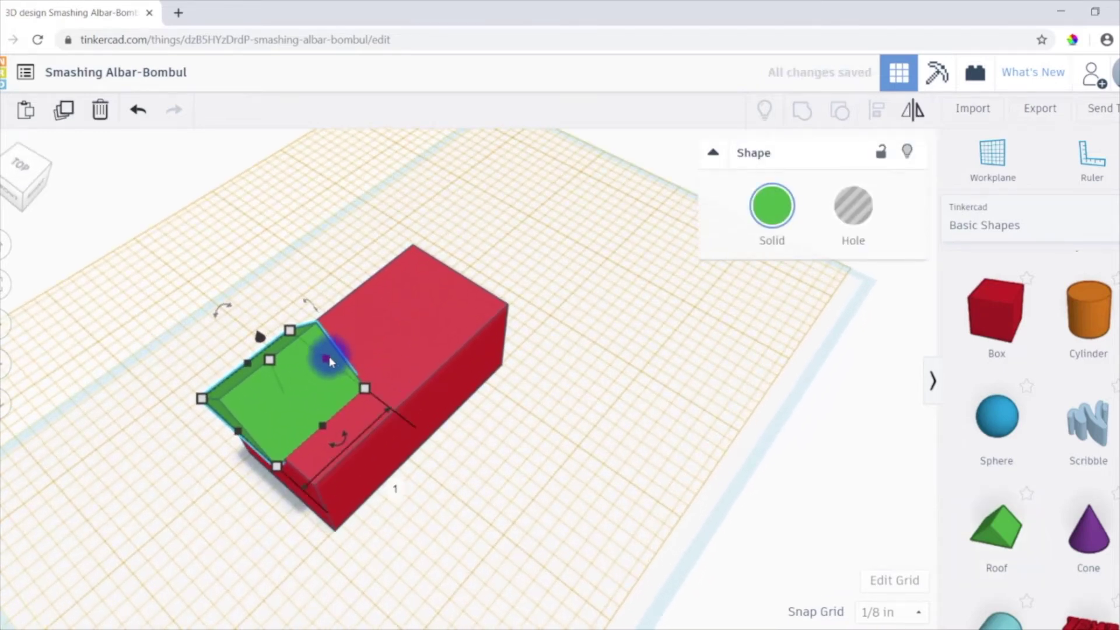
{"action": "left_click_drag", "start_coordinate": [329, 356], "coordinate": [475, 277]}
{"action": "right_click_drag", "start_coordinate": [474, 277], "coordinate": [467, 433]}
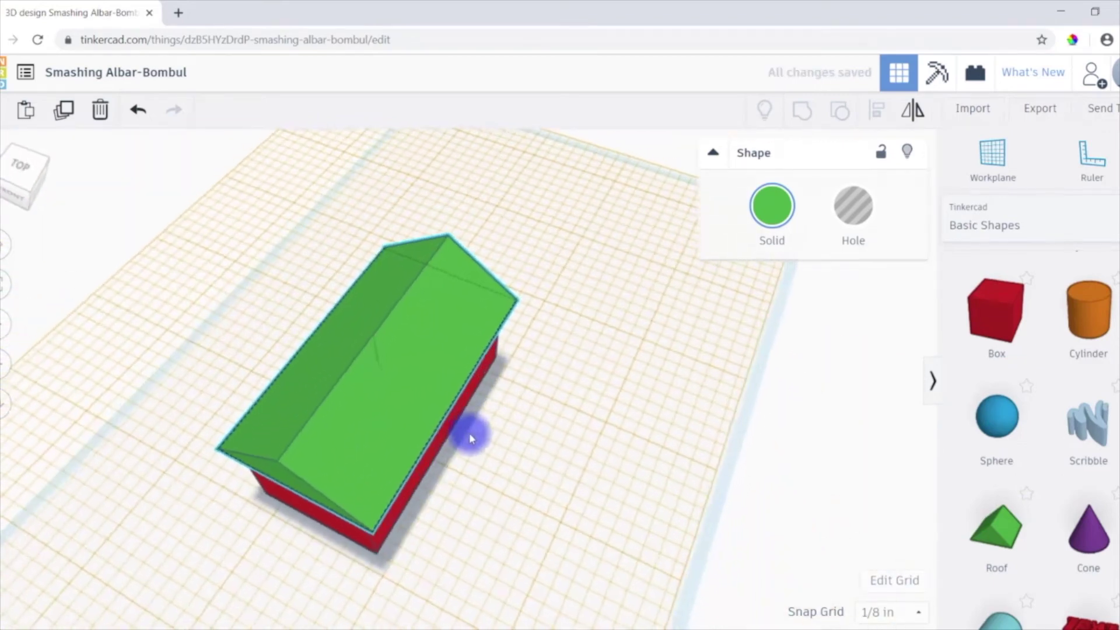
{"action": "left_click", "coordinate": [1024, 163]}
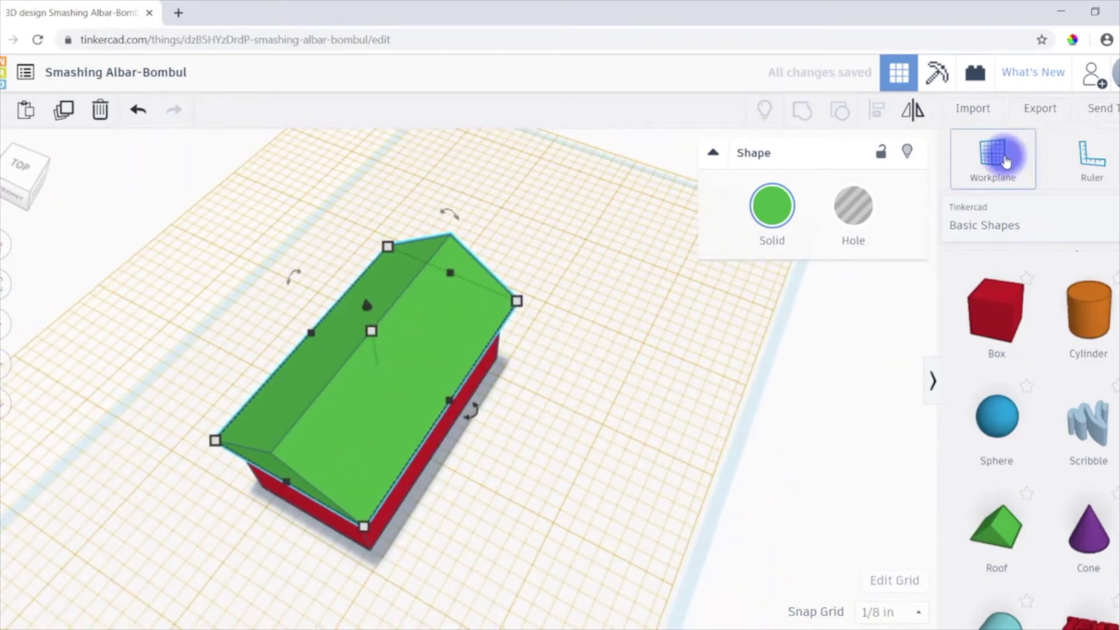
Reset the workplane to the ground and add a small red box chimney poking through the roof.
{"action": "left_click", "coordinate": [482, 445]}
{"action": "left_click_drag", "start_coordinate": [996, 312], "coordinate": [436, 426]}
{"action": "right_click_drag", "start_coordinate": [436, 425], "coordinate": [425, 369]}
{"action": "mouse_move", "coordinate": [402, 299]}
{"action": "left_mouse_down"}
{"action": "mouse_move", "coordinate": [405, 239]}
{"action": "mouse_move", "coordinate": [402, 278]}
{"action": "left_mouse_up"}
{"action": "scroll", "coordinate": [389, 437], "scroll_direction": "up", "scroll_amount": 2}
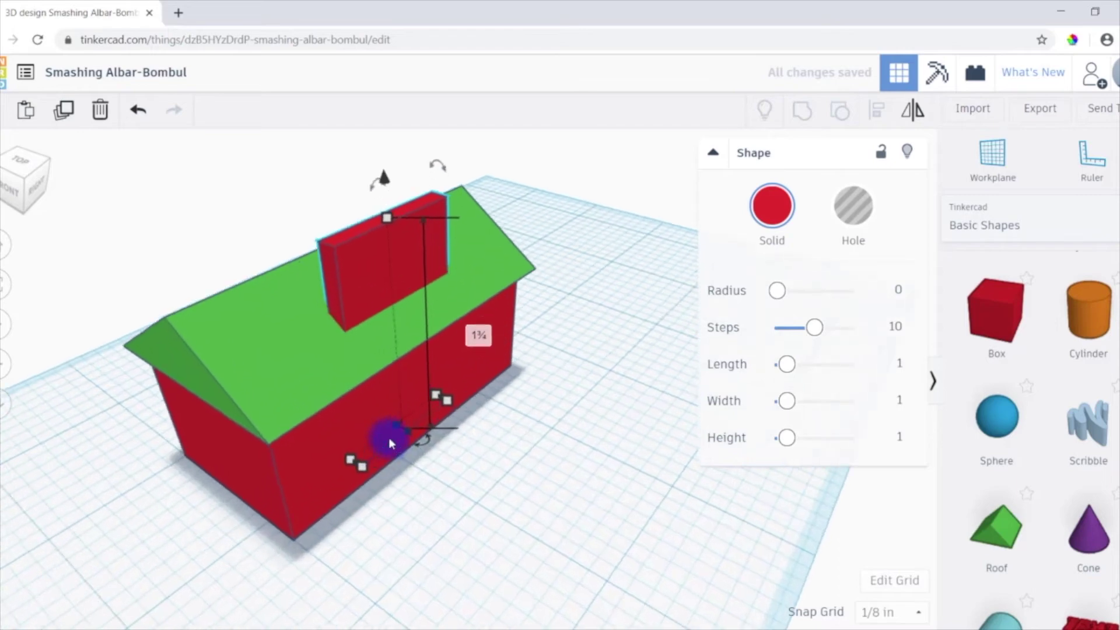
{"action": "scroll", "coordinate": [388, 437], "scroll_direction": "up", "scroll_amount": 3}
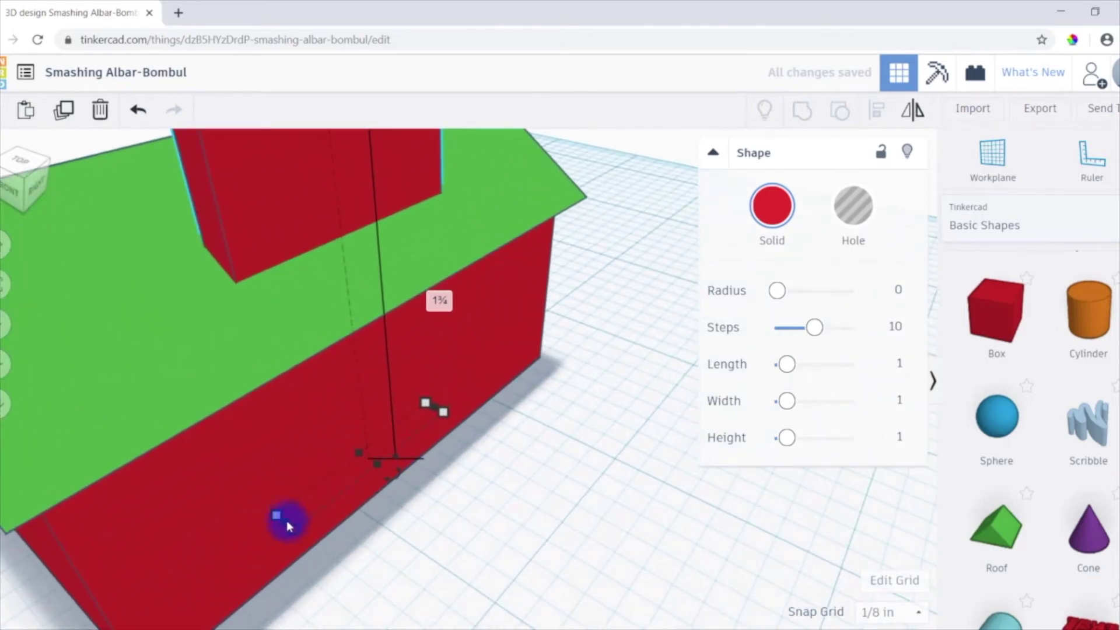
{"action": "scroll", "coordinate": [315, 484], "scroll_direction": "down", "scroll_amount": 3}
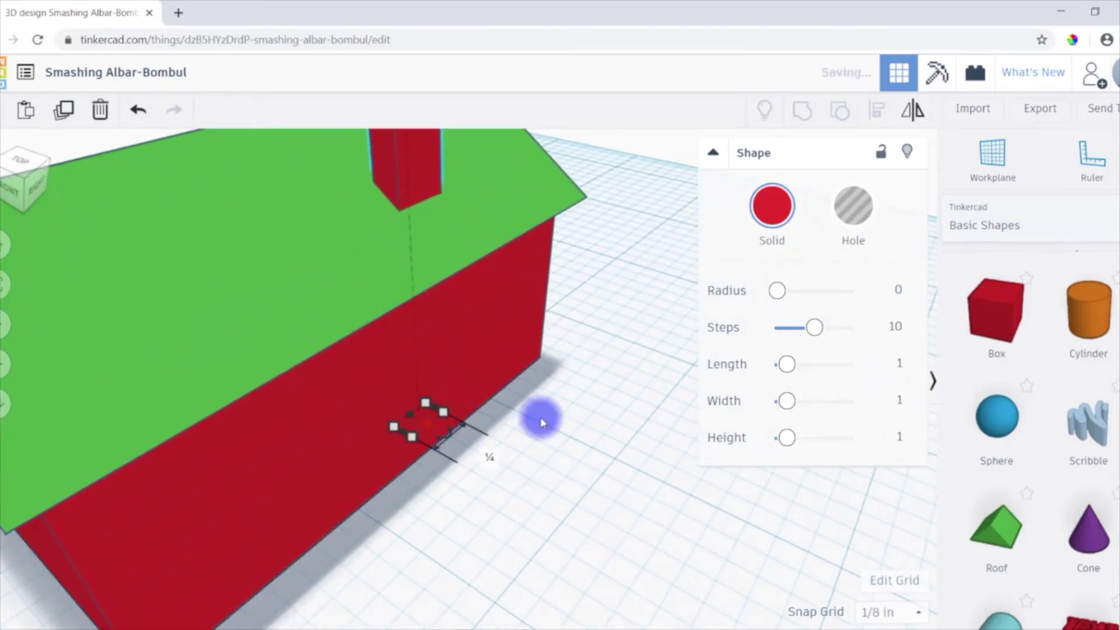
{"action": "scroll", "coordinate": [496, 303], "scroll_direction": "down", "scroll_amount": 3}
{"action": "left_click_drag", "start_coordinate": [418, 150], "coordinate": [425, 198]}
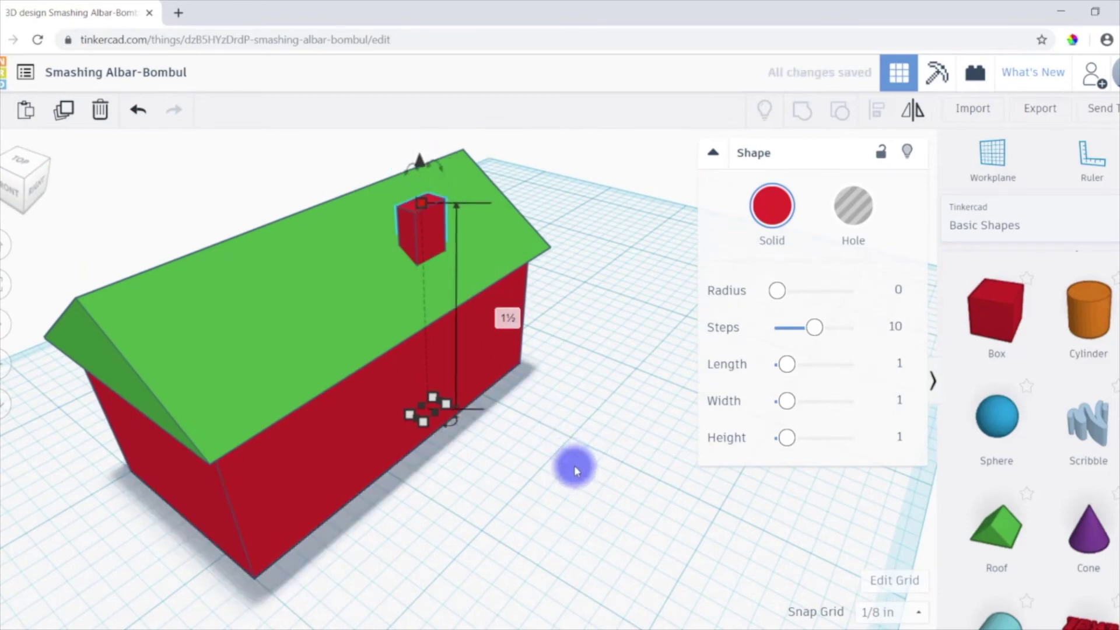
Orbit to a front view and set the workplane on the house's front face.
{"action": "left_click", "coordinate": [574, 468]}
{"action": "right_click_drag", "start_coordinate": [607, 475], "coordinate": [731, 436]}
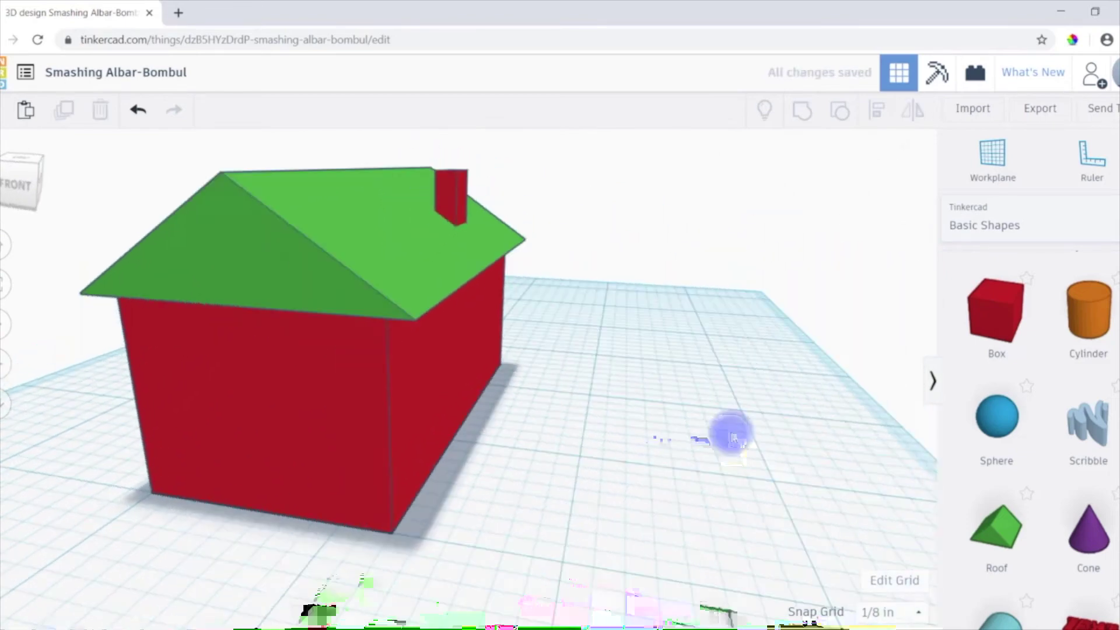
{"action": "scroll", "coordinate": [709, 400], "scroll_direction": "down", "scroll_amount": 3}
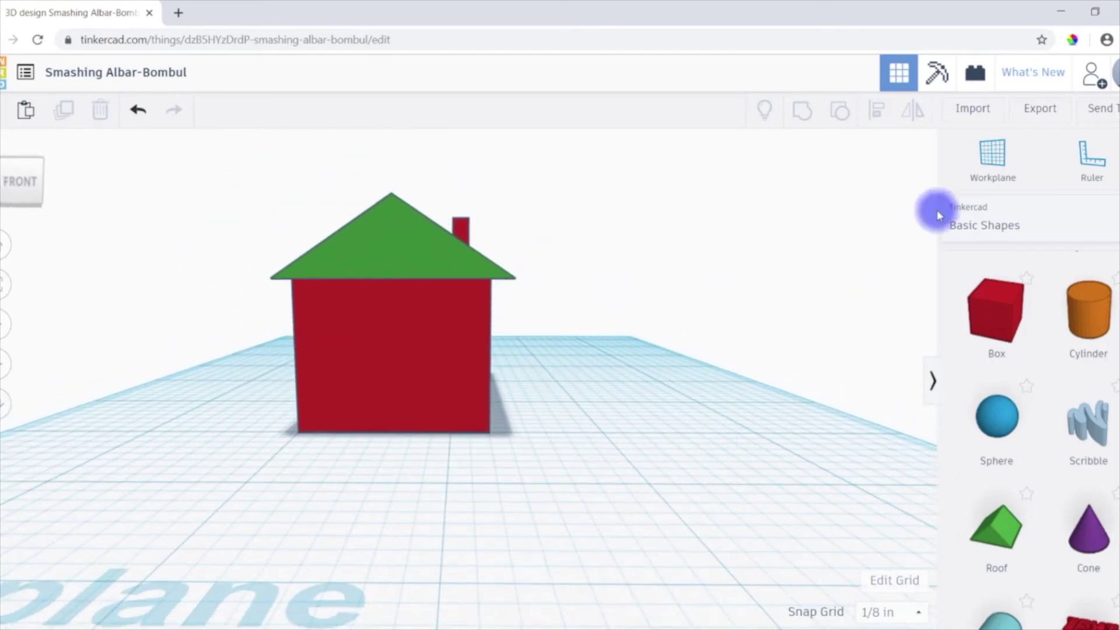
{"action": "left_click", "coordinate": [988, 156]}
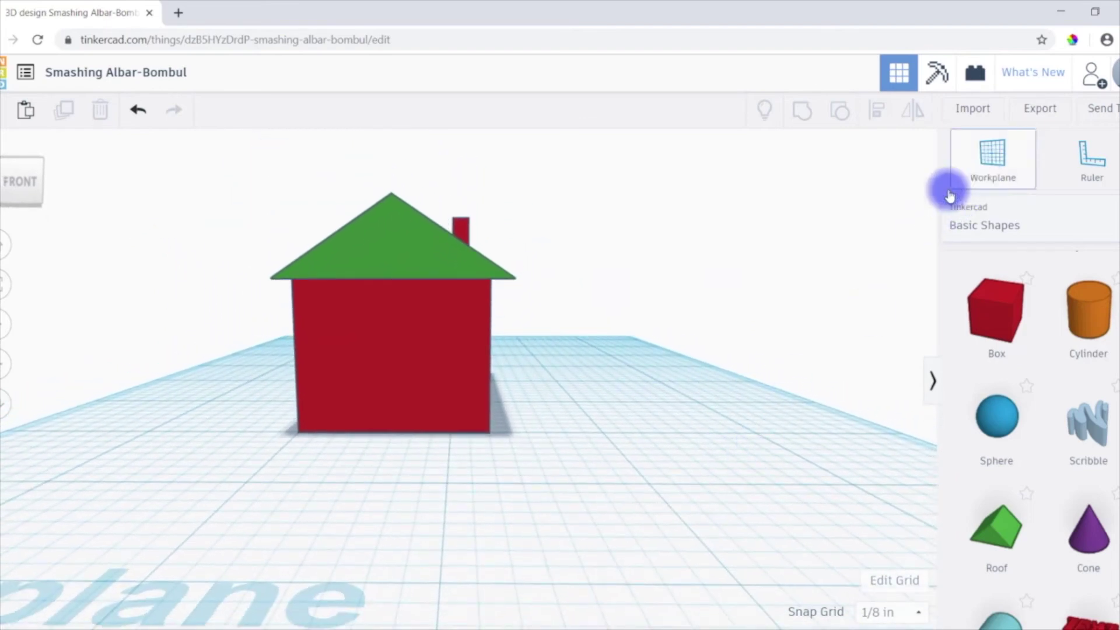
{"action": "left_click", "coordinate": [401, 379]}
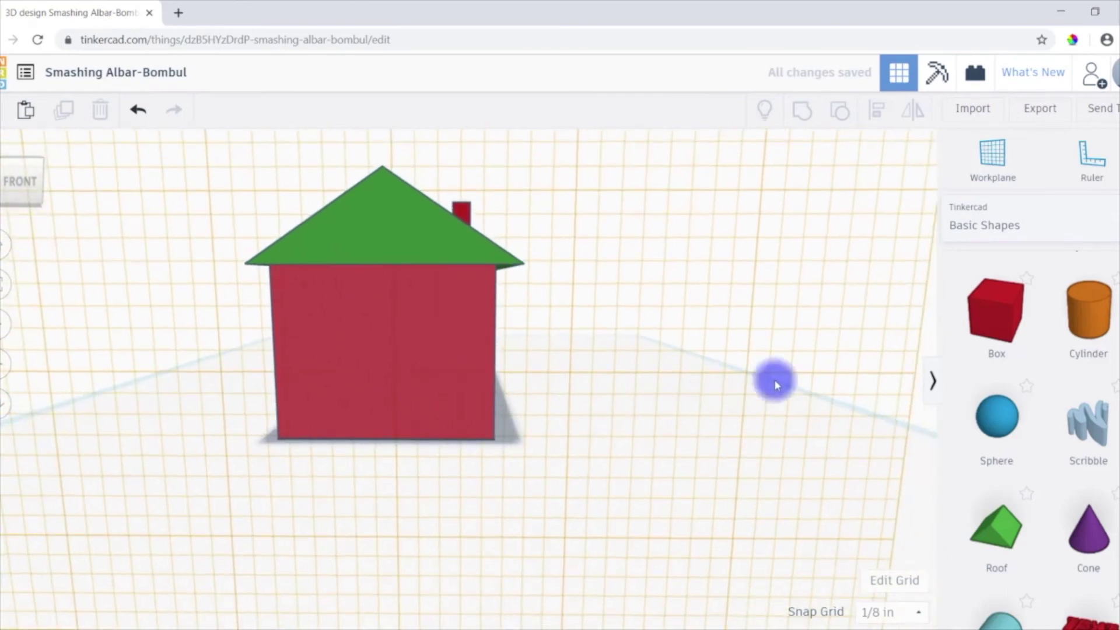
Size a new box into a tall narrow door flush with the front wall and make it a hole.
{"action": "left_click", "coordinate": [1005, 318]}
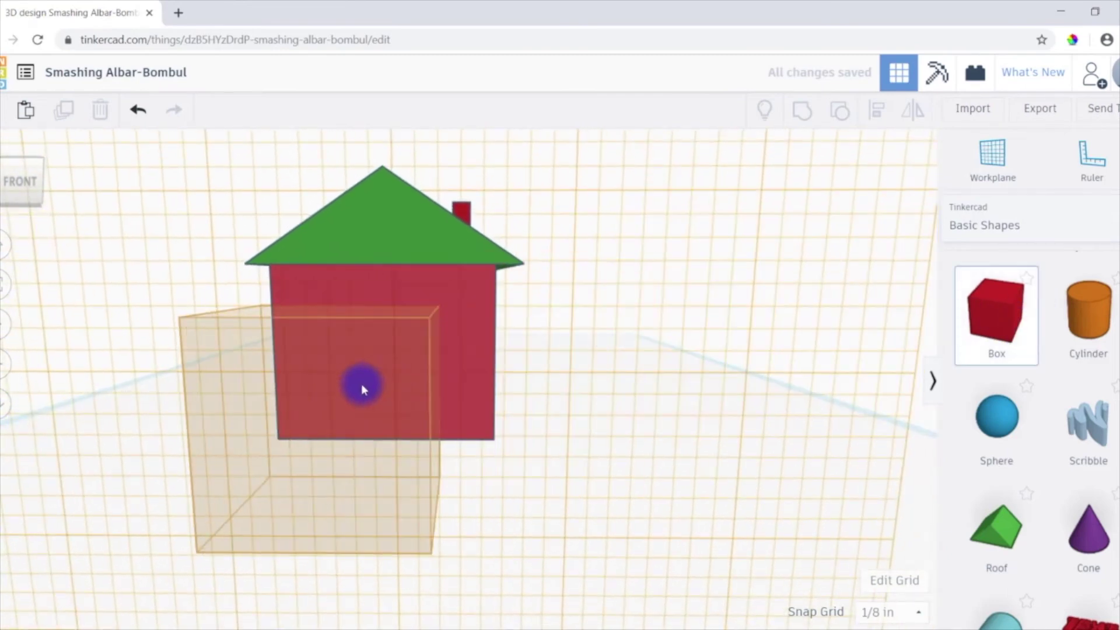
{"action": "left_click_drag", "start_coordinate": [362, 384], "coordinate": [379, 345]}
{"action": "left_click_drag", "start_coordinate": [290, 354], "coordinate": [358, 356]}
{"action": "left_click_drag", "start_coordinate": [395, 260], "coordinate": [396, 300]}
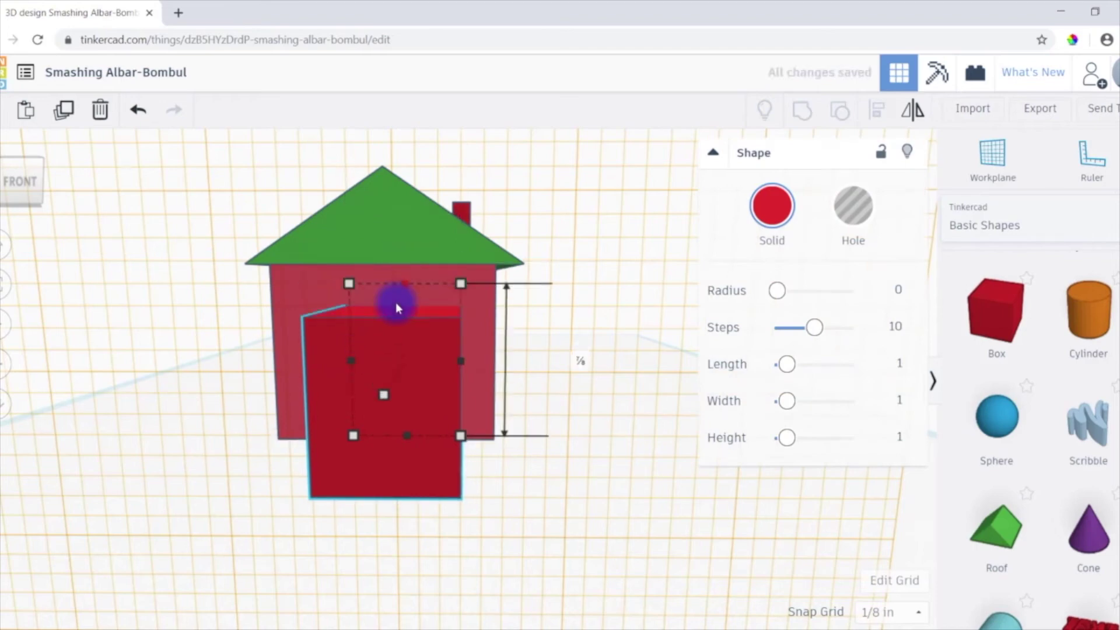
{"action": "left_click_drag", "start_coordinate": [348, 361], "coordinate": [373, 362]}
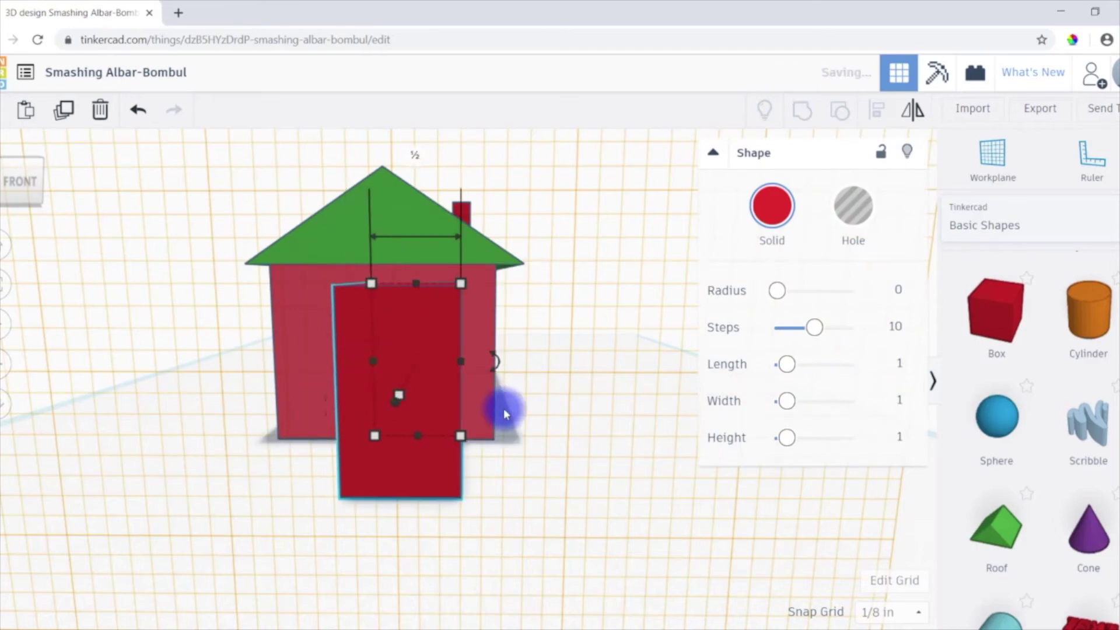
{"action": "right_click_drag", "start_coordinate": [503, 408], "coordinate": [550, 408]}
{"action": "right_click_drag", "start_coordinate": [500, 357], "coordinate": [454, 380]}
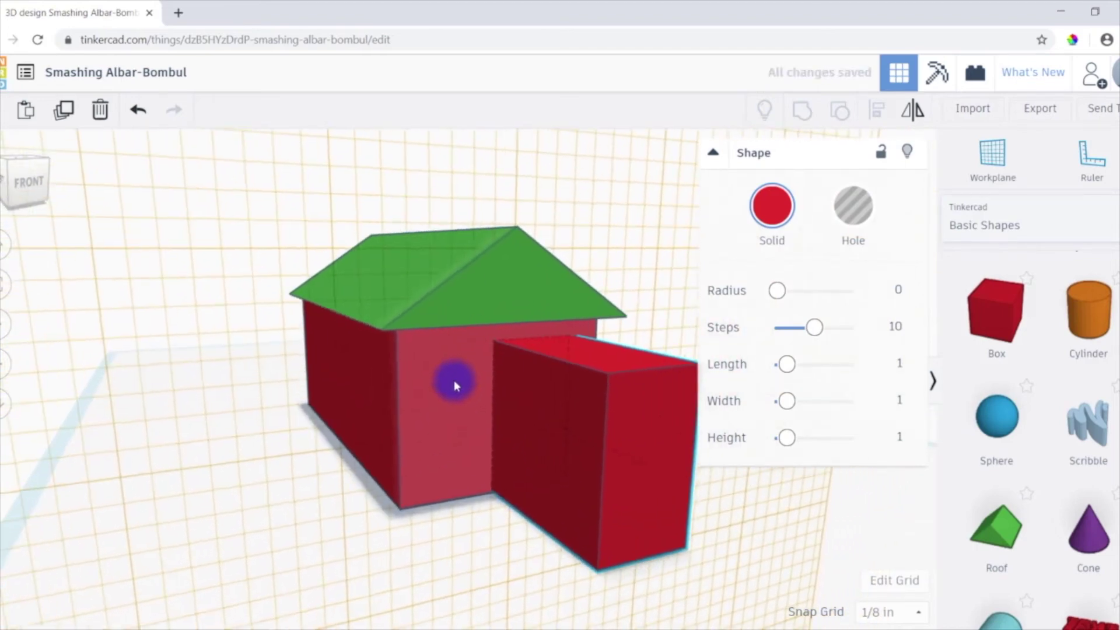
{"action": "left_click_drag", "start_coordinate": [645, 470], "coordinate": [533, 413]}
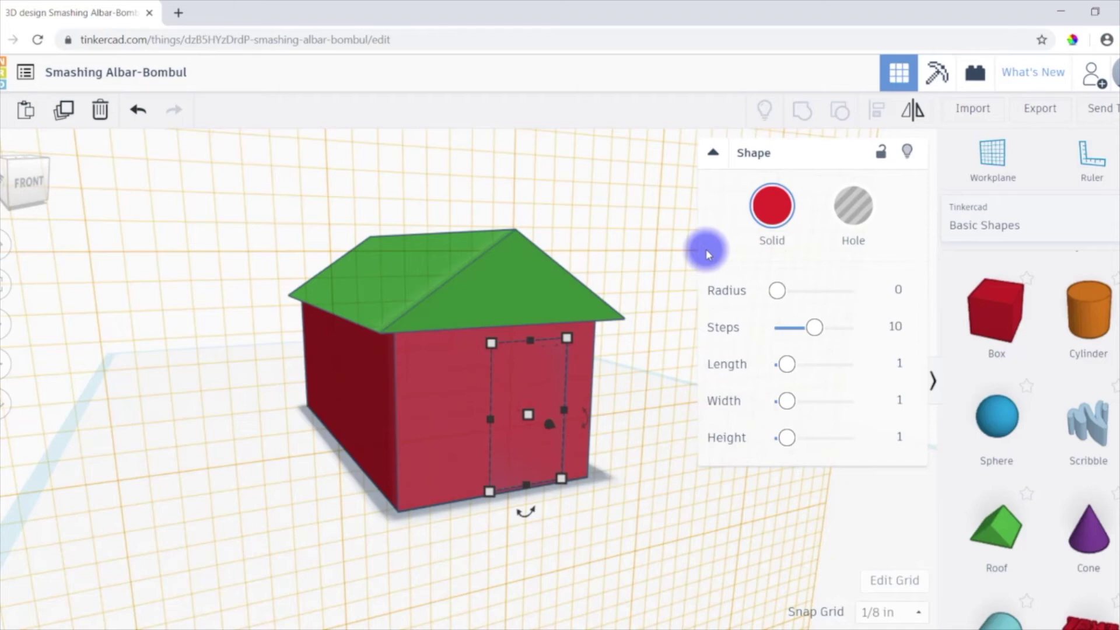
{"action": "left_click", "coordinate": [859, 219]}
{"action": "right_click_drag", "start_coordinate": [599, 525], "coordinate": [493, 531]}
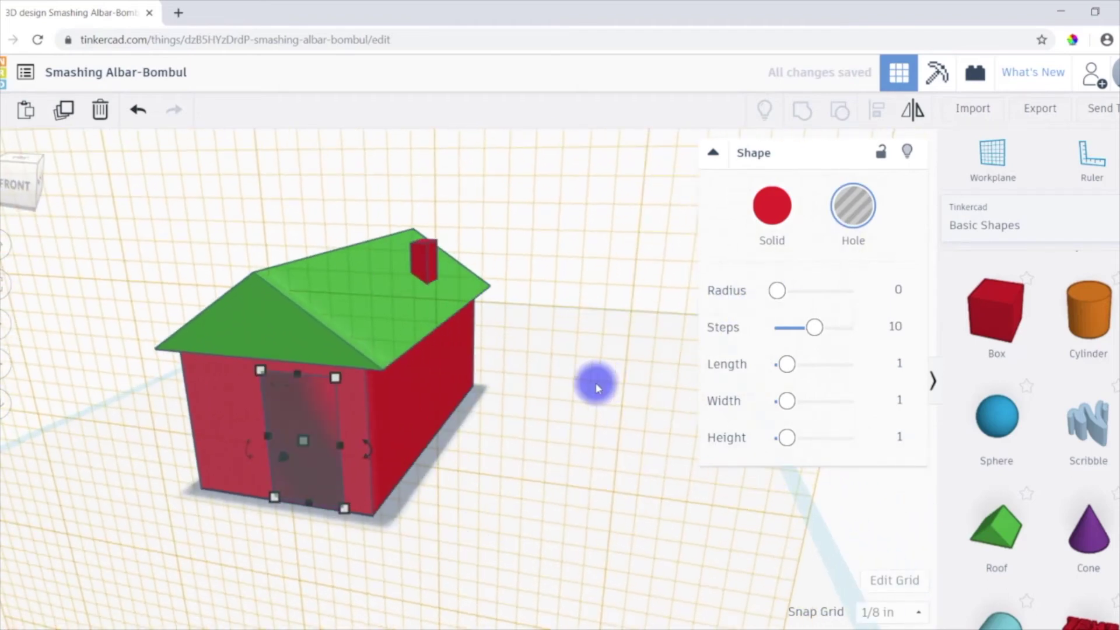
{"action": "left_click", "coordinate": [987, 179]}
Set the workplane on the long side wall and add a small box there as a window hole.
{"action": "left_click", "coordinate": [446, 373]}
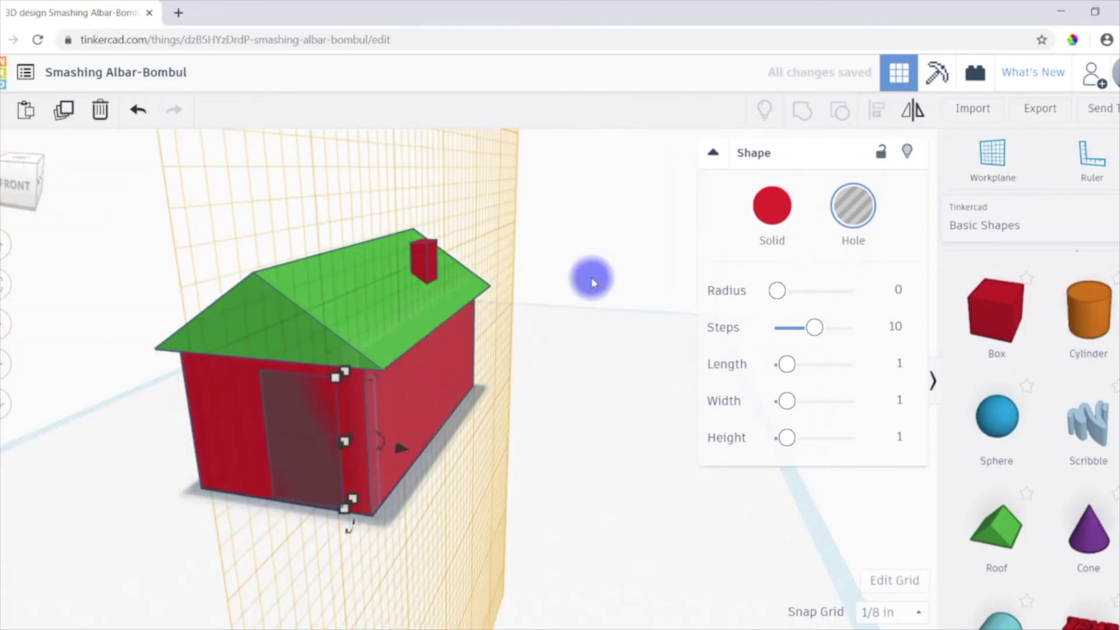
{"action": "right_click_drag", "start_coordinate": [591, 278], "coordinate": [457, 274]}
{"action": "left_click_drag", "start_coordinate": [1015, 320], "coordinate": [333, 419]}
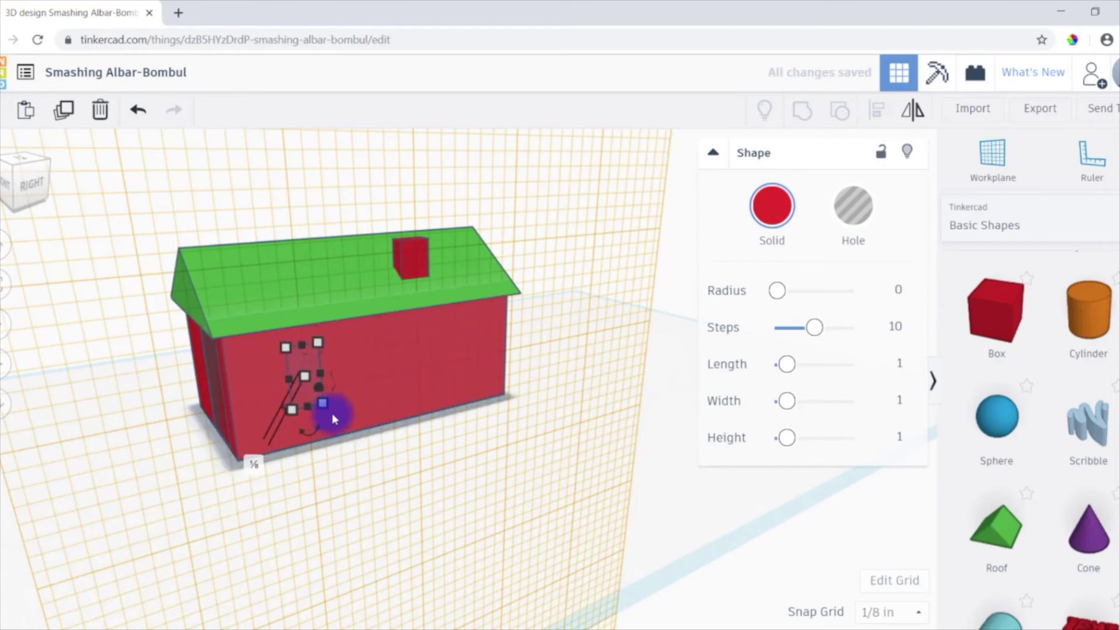
{"action": "left_click", "coordinate": [868, 221]}
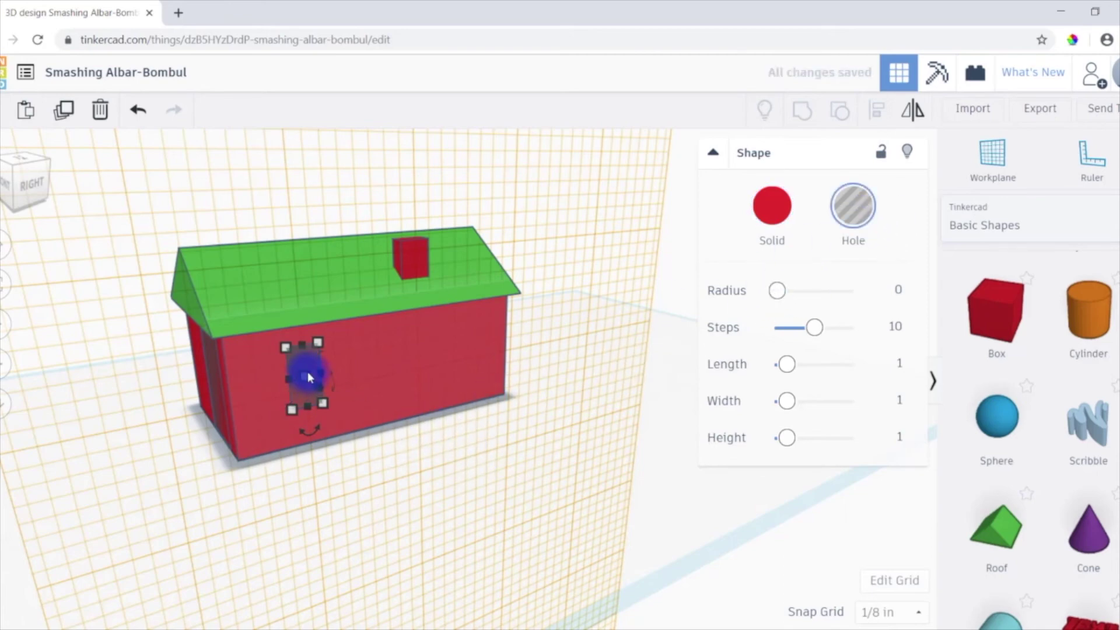
{"action": "left_click_drag", "start_coordinate": [307, 372], "coordinate": [366, 355]}
Undo the accidental wall shift and place a copied window hole to the right of the first.
{"action": "key", "text": "ctrl+z"}
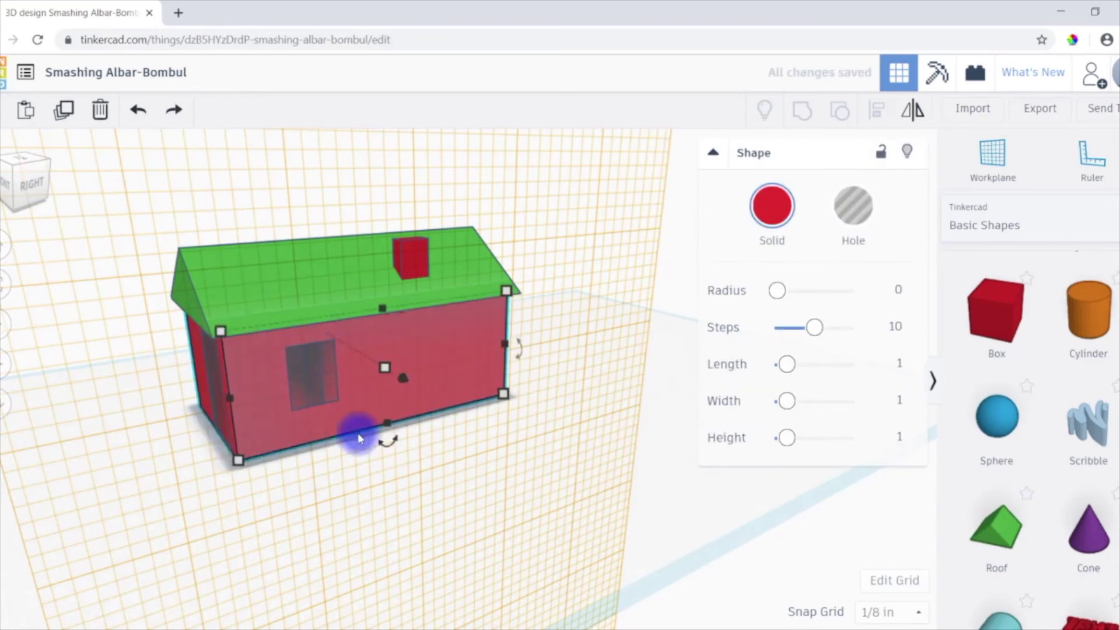
{"action": "left_click", "coordinate": [358, 435]}
{"action": "left_click", "coordinate": [335, 369]}
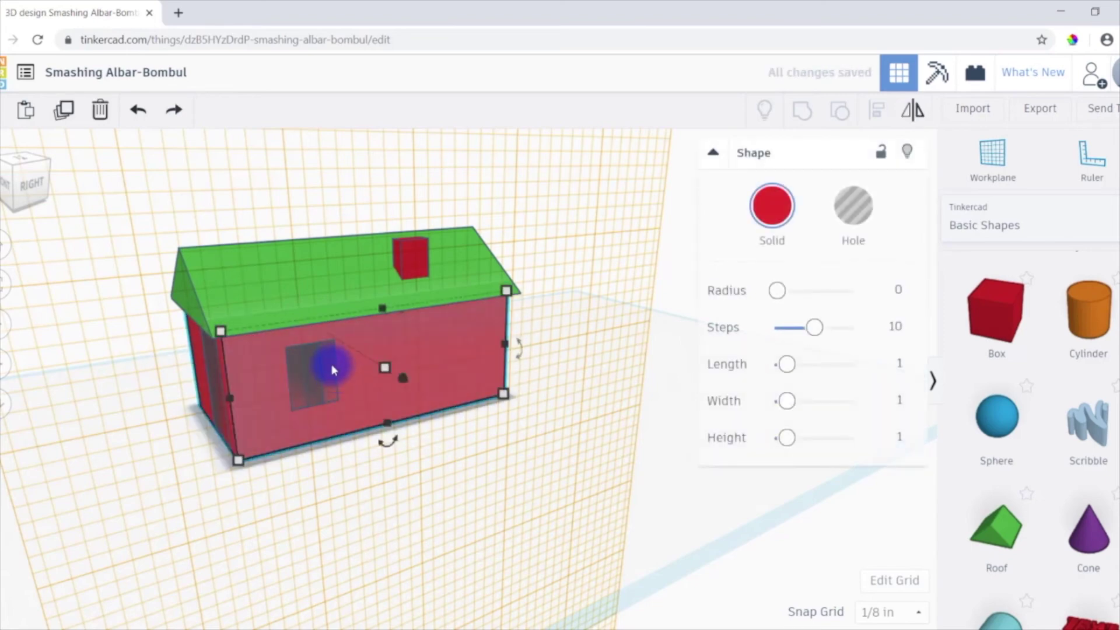
{"action": "key", "text": "Escape"}
{"action": "scroll", "coordinate": [294, 382], "scroll_direction": "up", "scroll_amount": 5}
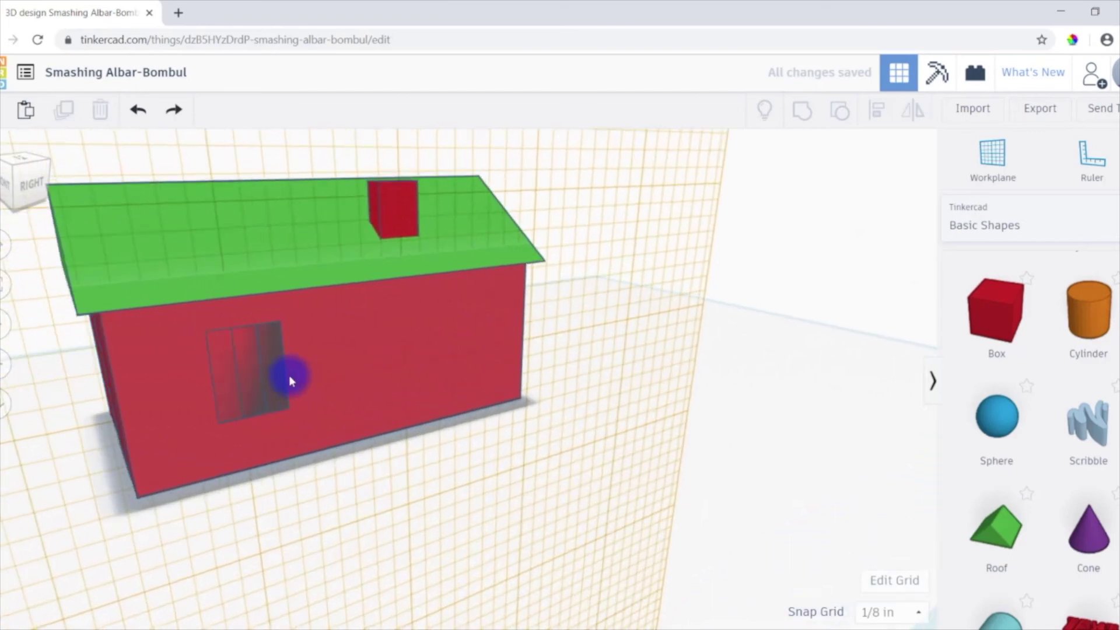
{"action": "left_click", "coordinate": [254, 370]}
{"action": "left_click", "coordinate": [245, 372]}
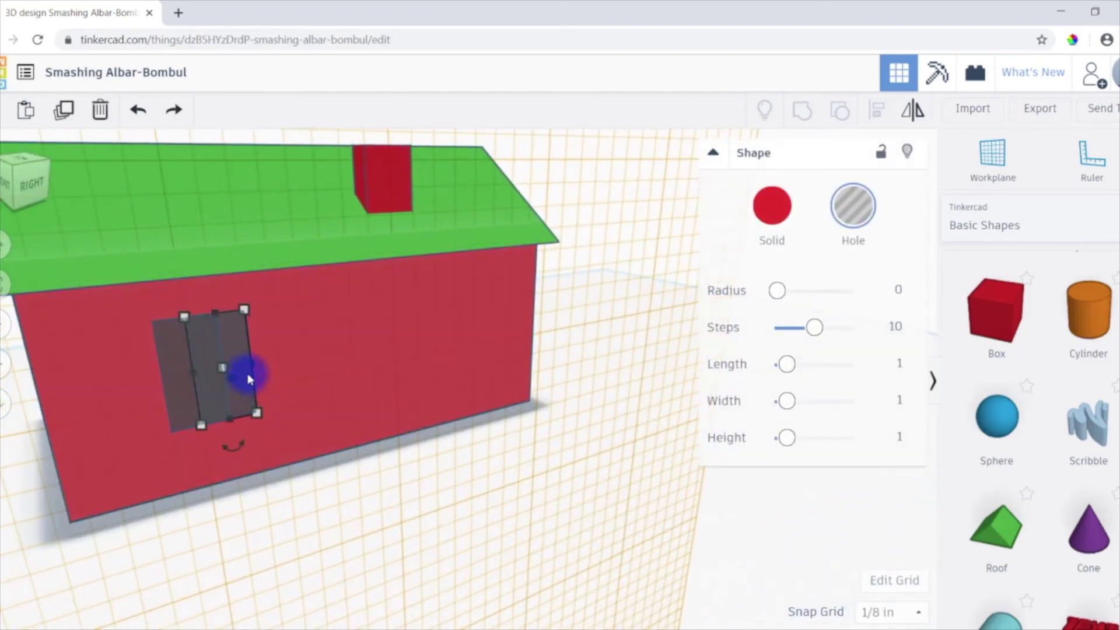
{"action": "key", "text": "Right"}
{"action": "key", "text": "Right"}
{"action": "key", "text": "Right"}
{"action": "key", "text": "Right"}
{"action": "key", "text": "Right"}
{"action": "key", "text": "Right"}
{"action": "key", "text": "Right"}
{"action": "key", "text": "Right"}
{"action": "key", "text": "Right"}
{"action": "key", "text": "Right"}
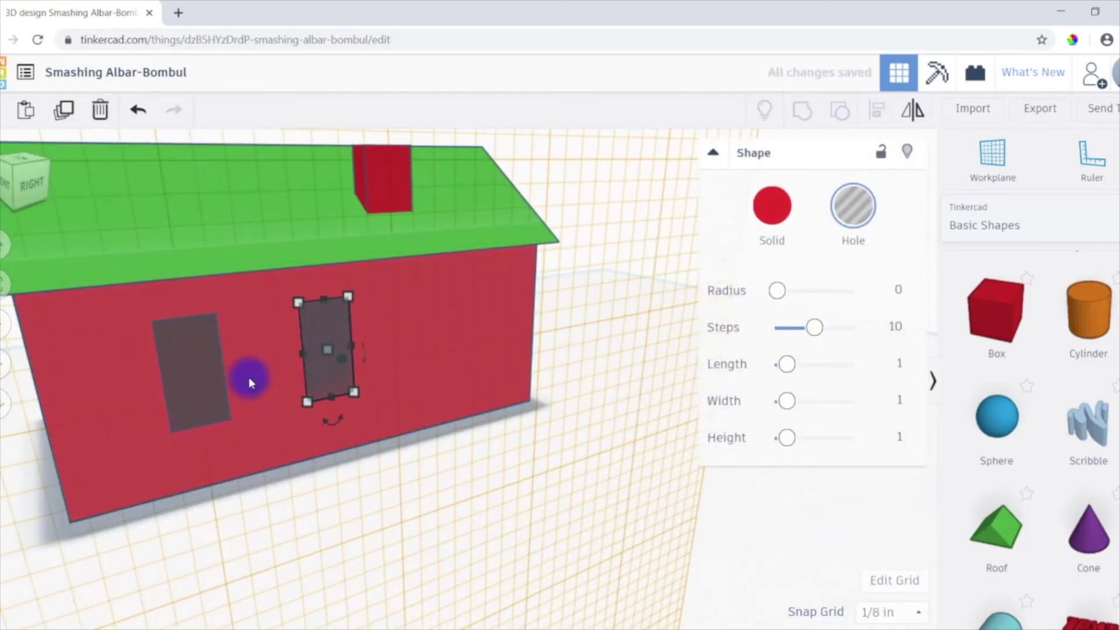
{"action": "left_click", "coordinate": [375, 487]}
{"action": "scroll", "coordinate": [374, 484], "scroll_direction": "down", "scroll_amount": 4}
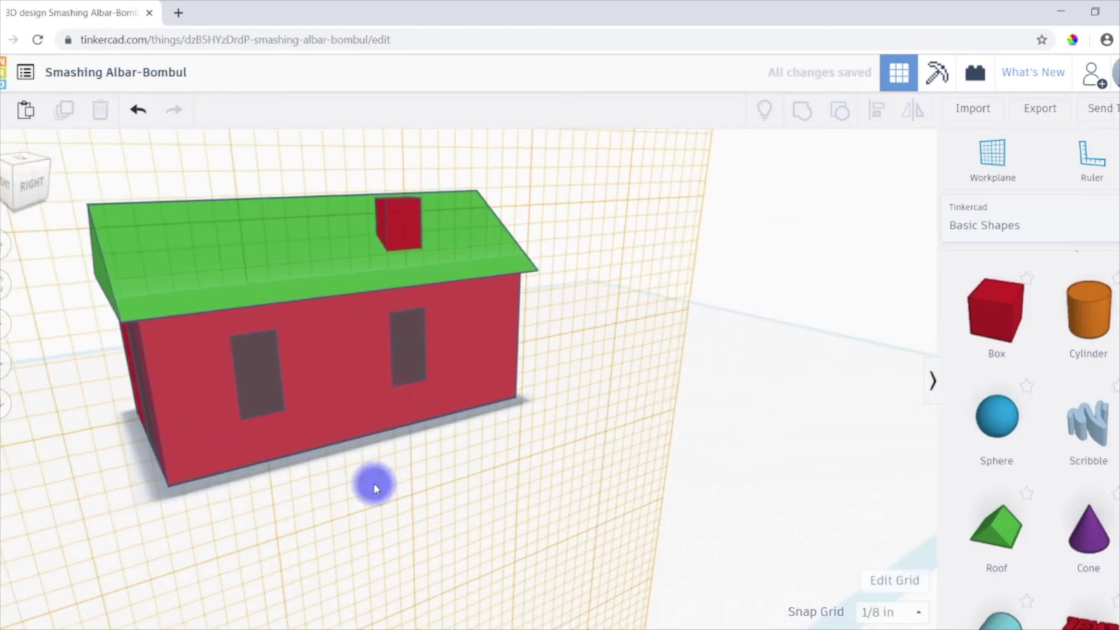
{"action": "scroll", "coordinate": [458, 477], "scroll_direction": "down", "scroll_amount": 3}
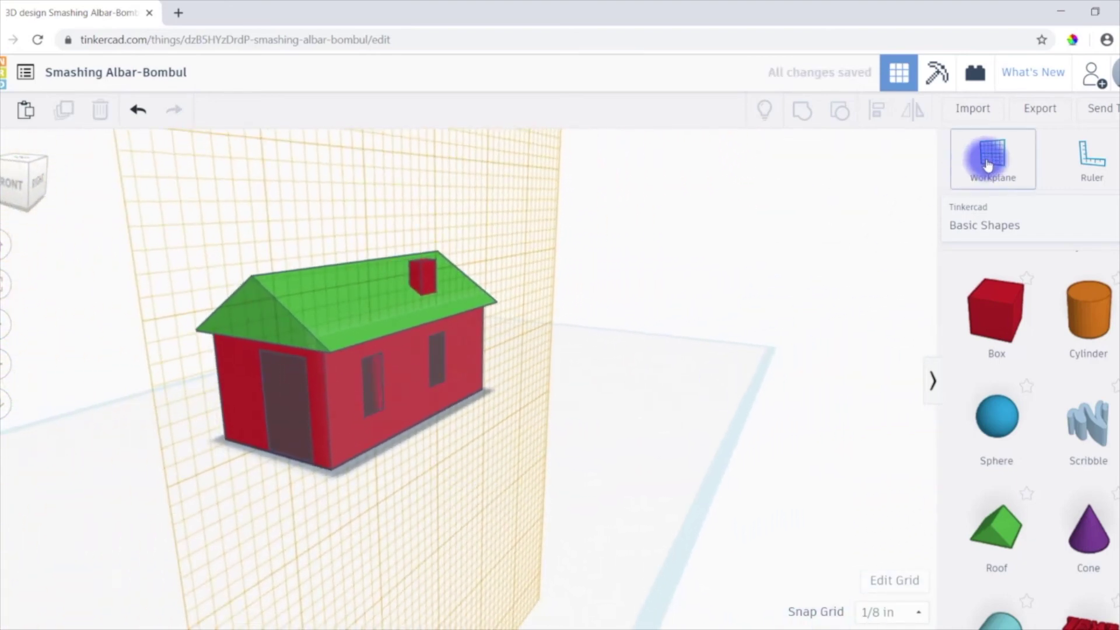
{"action": "left_click", "coordinate": [991, 155]}
Reset the workplane to the ground, group all six shapes, and orbit to check the result.
{"action": "left_click", "coordinate": [551, 460]}
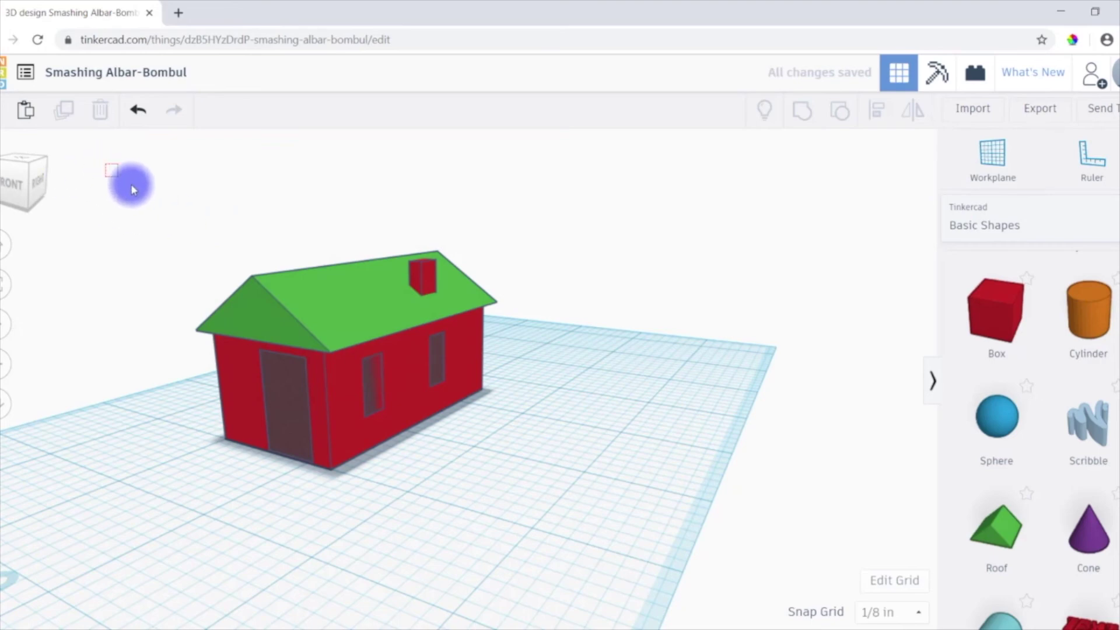
{"action": "left_click_drag", "start_coordinate": [580, 488], "coordinate": [599, 510]}
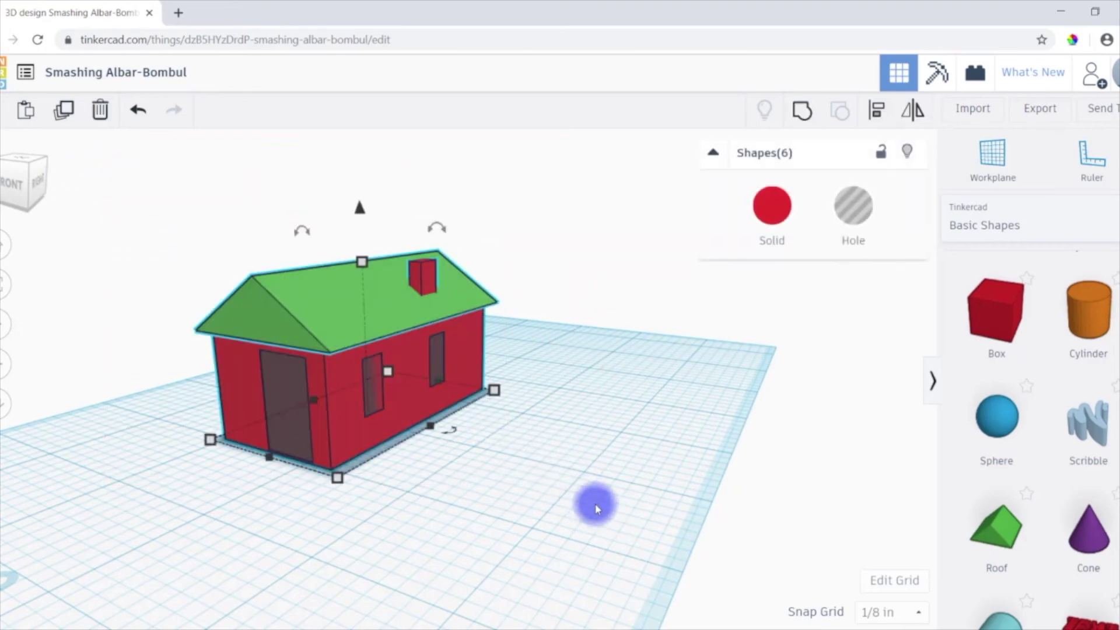
{"action": "left_click", "coordinate": [800, 112]}
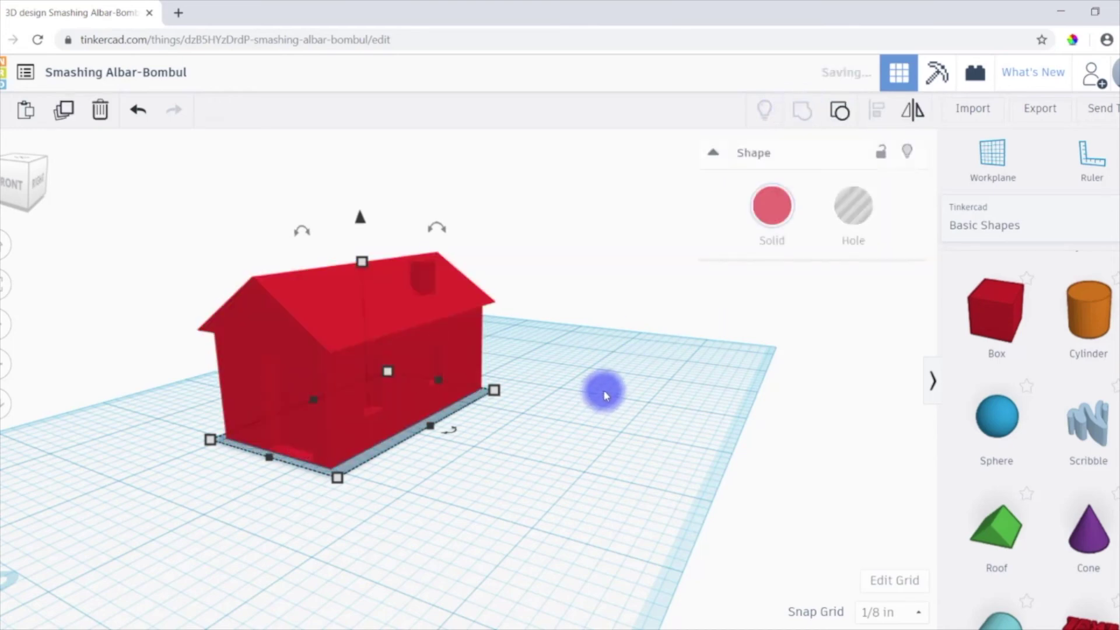
{"action": "left_click", "coordinate": [550, 404]}
{"action": "right_click_drag", "start_coordinate": [551, 400], "coordinate": [238, 380]}
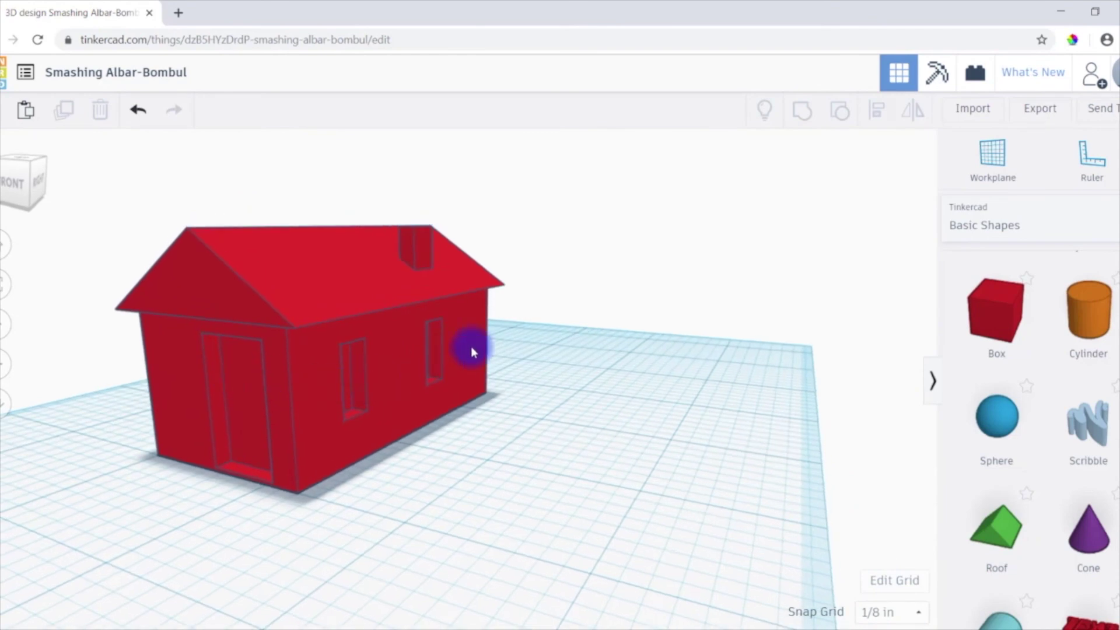
{"action": "right_click_drag", "start_coordinate": [470, 345], "coordinate": [354, 263]}
{"action": "left_click", "coordinate": [415, 309]}
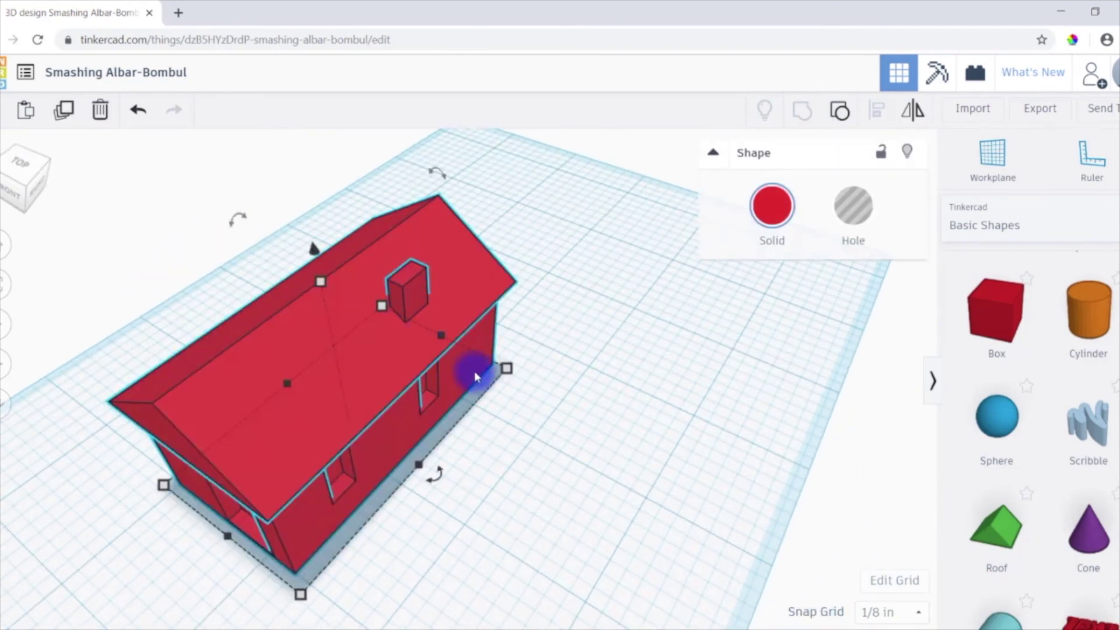
{"action": "right_click_drag", "start_coordinate": [475, 371], "coordinate": [484, 329]}
{"action": "left_click", "coordinate": [508, 321]}
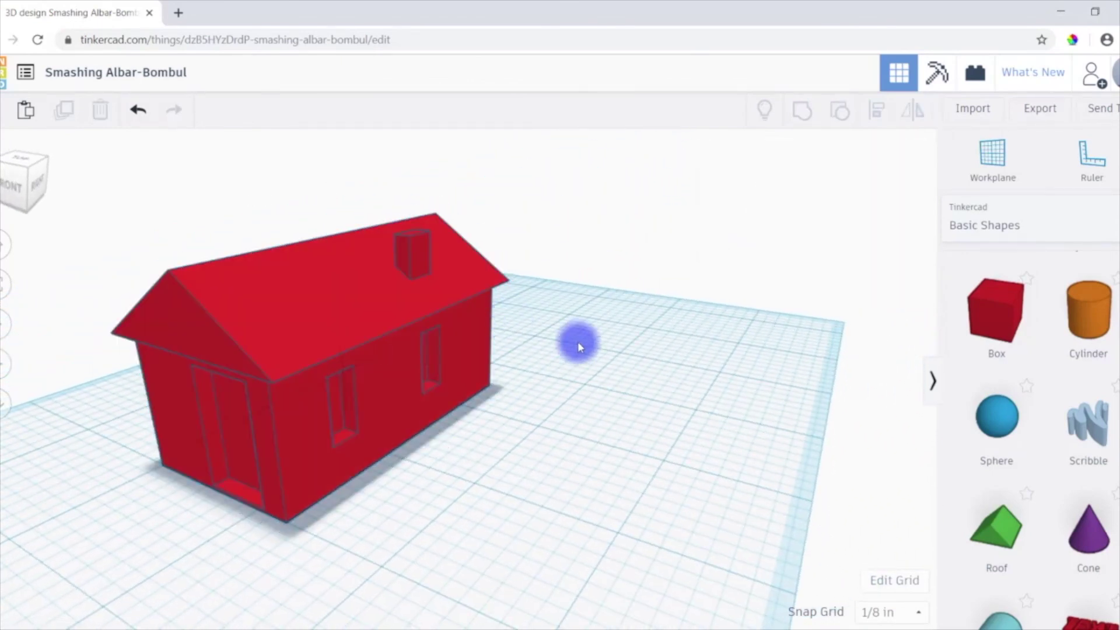
Switch the shape library to Printable Kits > Dinosaur, showing parts like Head, Jaw and Torso.
{"action": "scroll", "coordinate": [1078, 416], "scroll_direction": "down", "scroll_amount": 10}
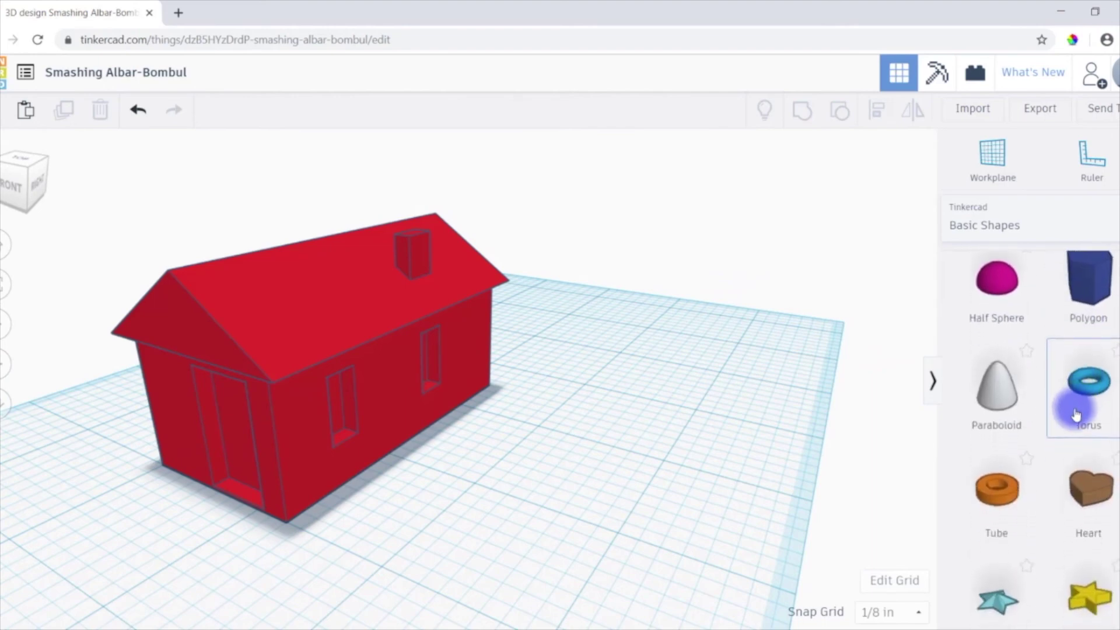
{"action": "scroll", "coordinate": [1076, 414], "scroll_direction": "down", "scroll_amount": 5}
{"action": "scroll", "coordinate": [1100, 445], "scroll_direction": "up", "scroll_amount": 5}
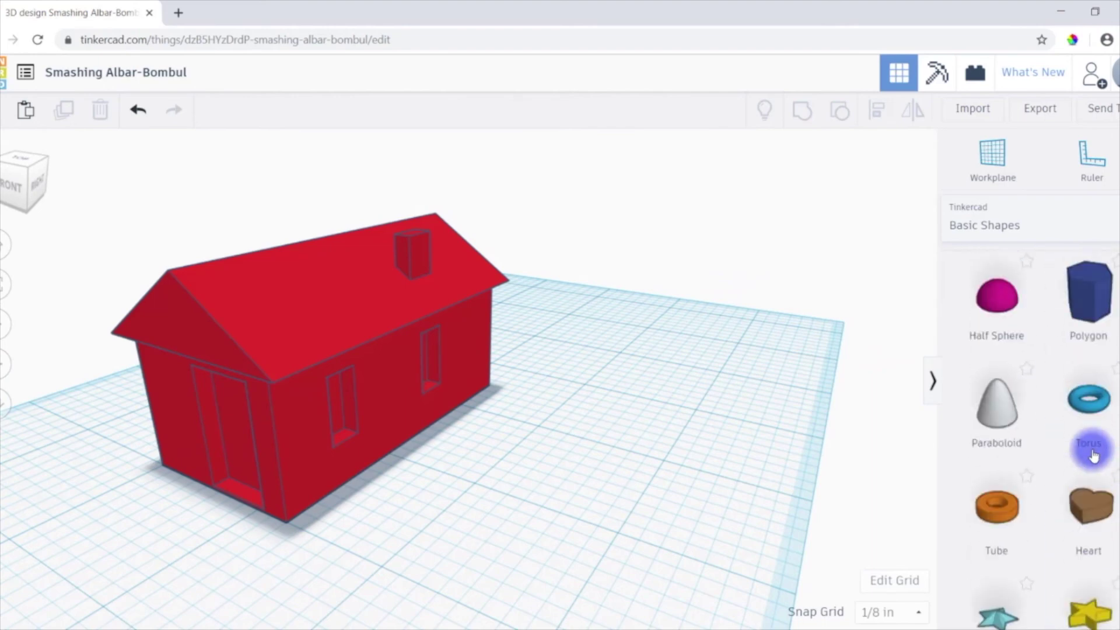
{"action": "scroll", "coordinate": [1093, 455], "scroll_direction": "up", "scroll_amount": 5}
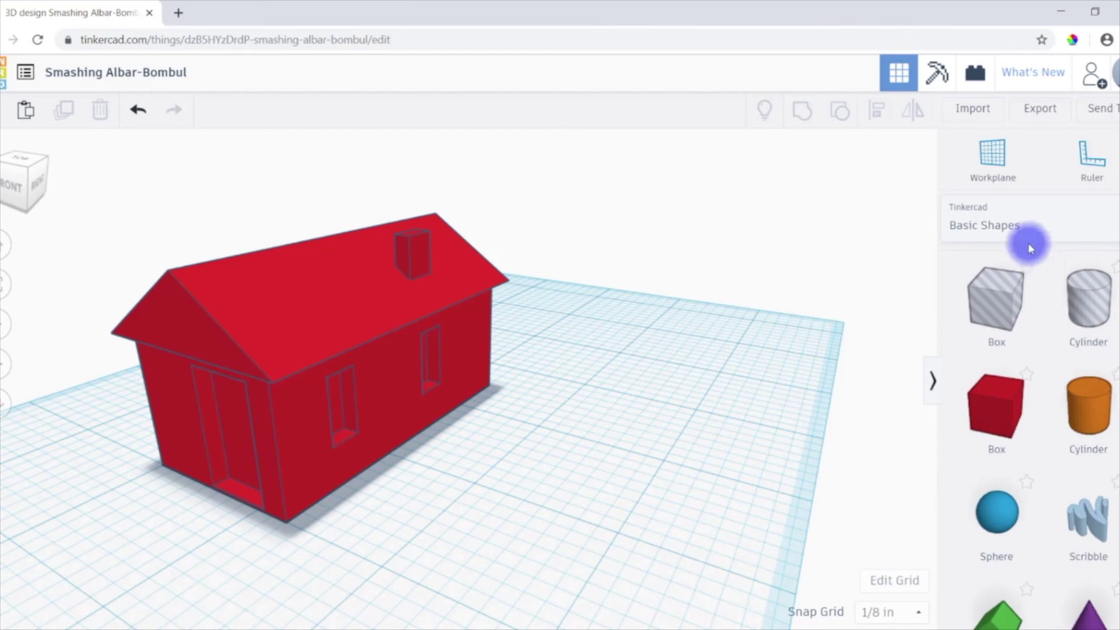
{"action": "left_click", "coordinate": [1015, 231]}
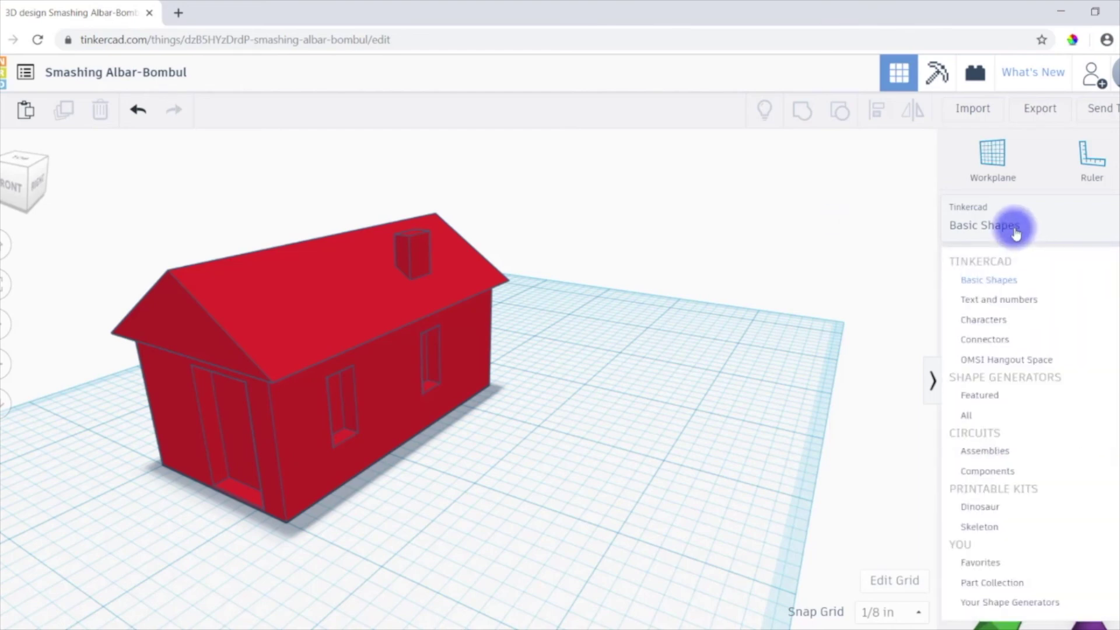
{"action": "left_click", "coordinate": [1016, 226]}
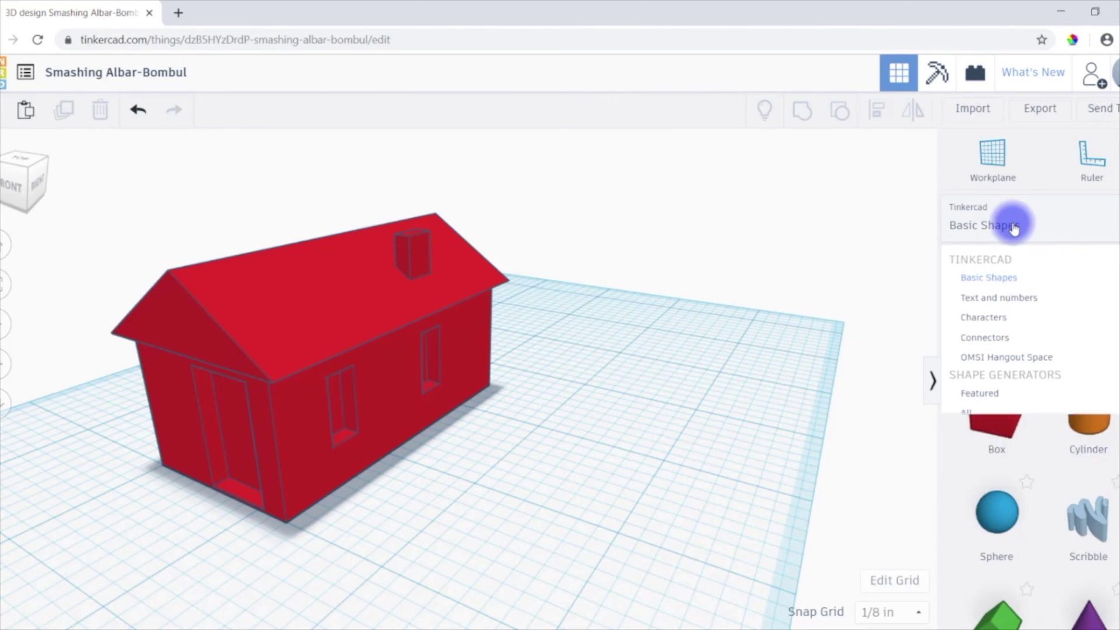
{"action": "left_click", "coordinate": [1014, 225]}
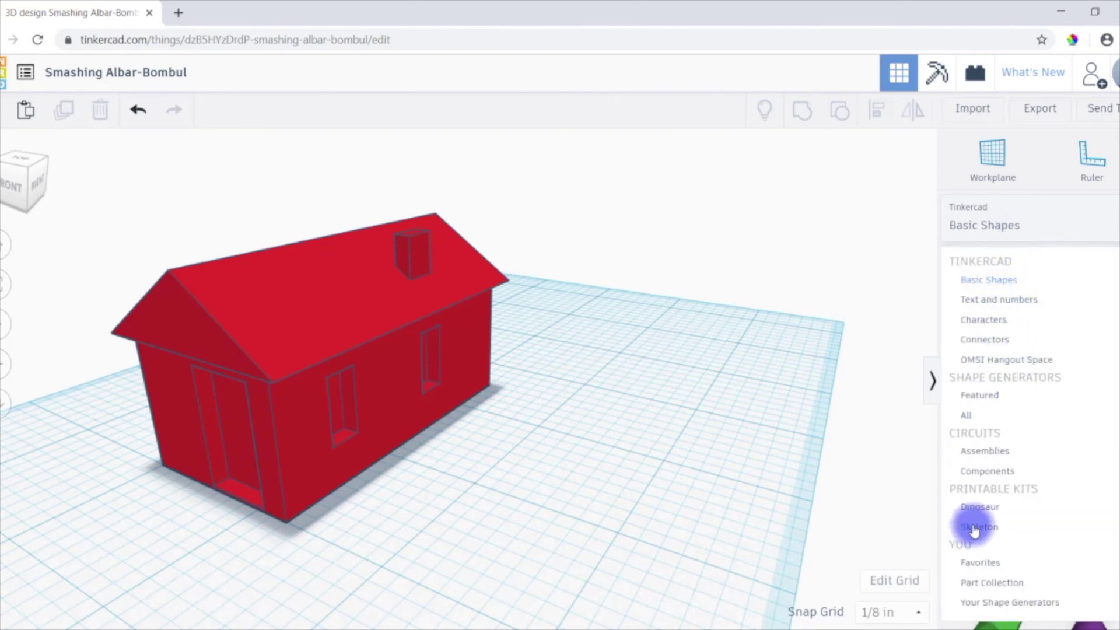
{"action": "left_click", "coordinate": [979, 509]}
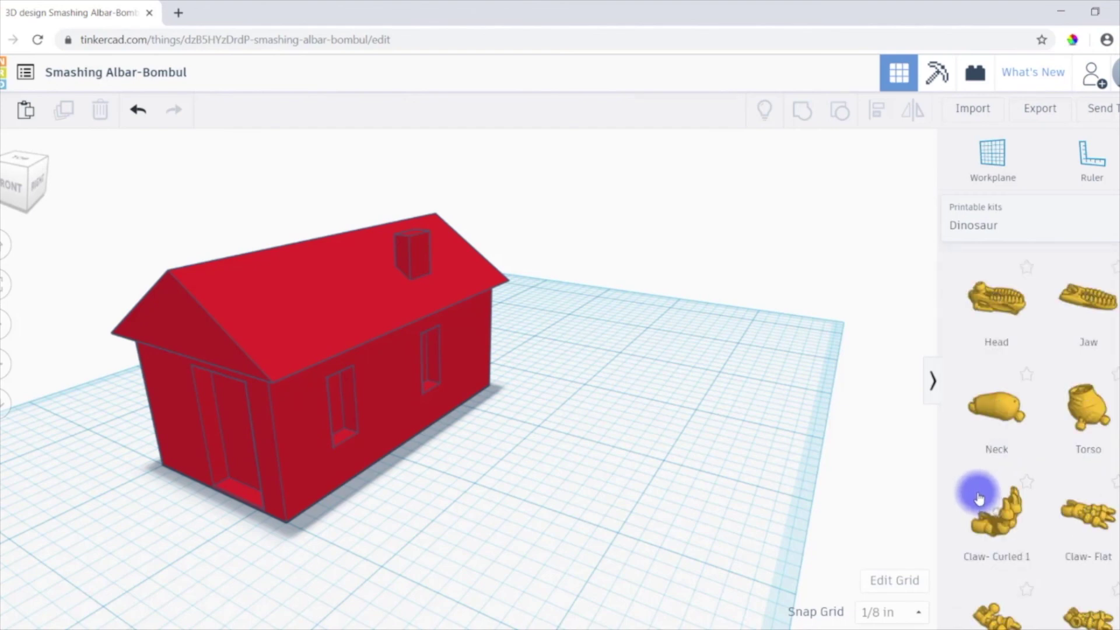
{"action": "scroll", "coordinate": [980, 495], "scroll_direction": "down", "scroll_amount": 8}
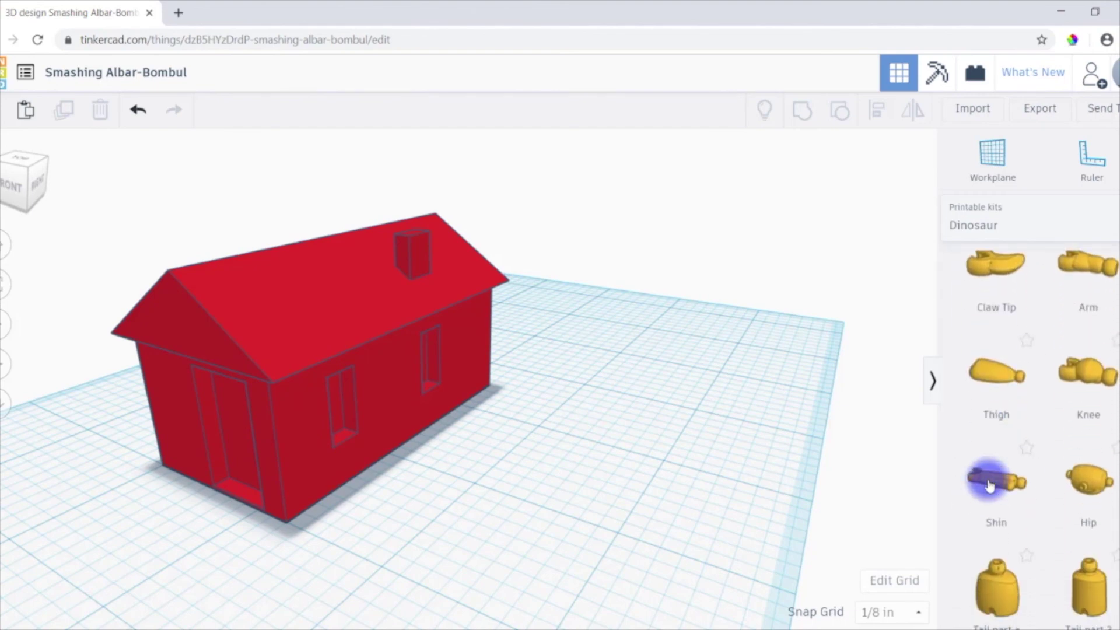
{"action": "scroll", "coordinate": [990, 483], "scroll_direction": "down", "scroll_amount": 4}
{"action": "scroll", "coordinate": [992, 479], "scroll_direction": "up", "scroll_amount": 10}
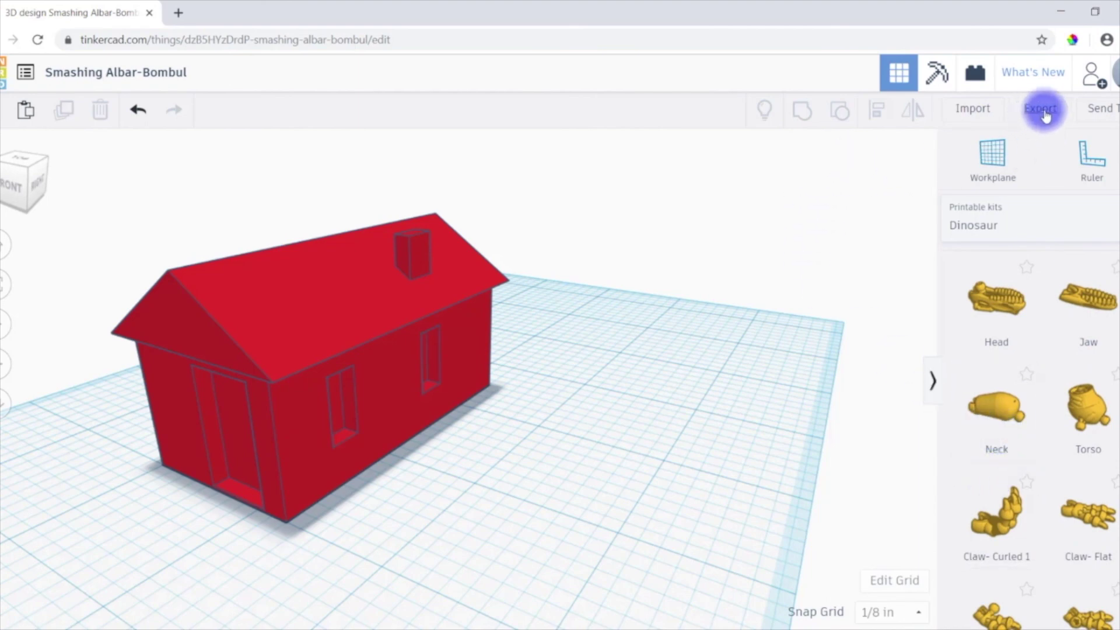
Export everything in the design as an .STL file download.
{"action": "left_click", "coordinate": [1043, 112]}
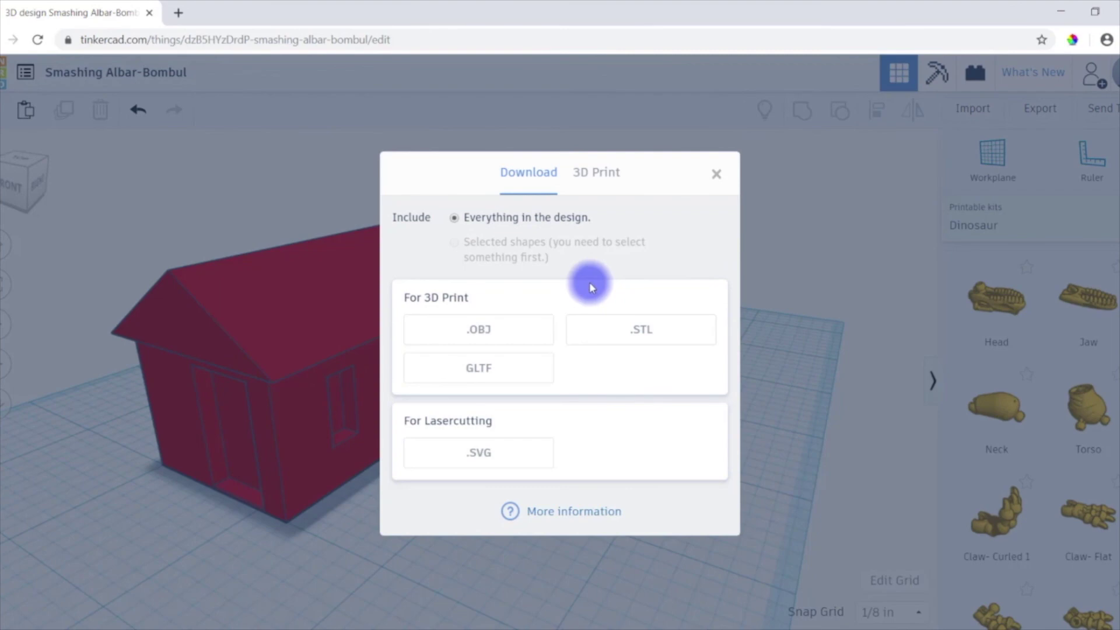
{"action": "left_click", "coordinate": [654, 331]}
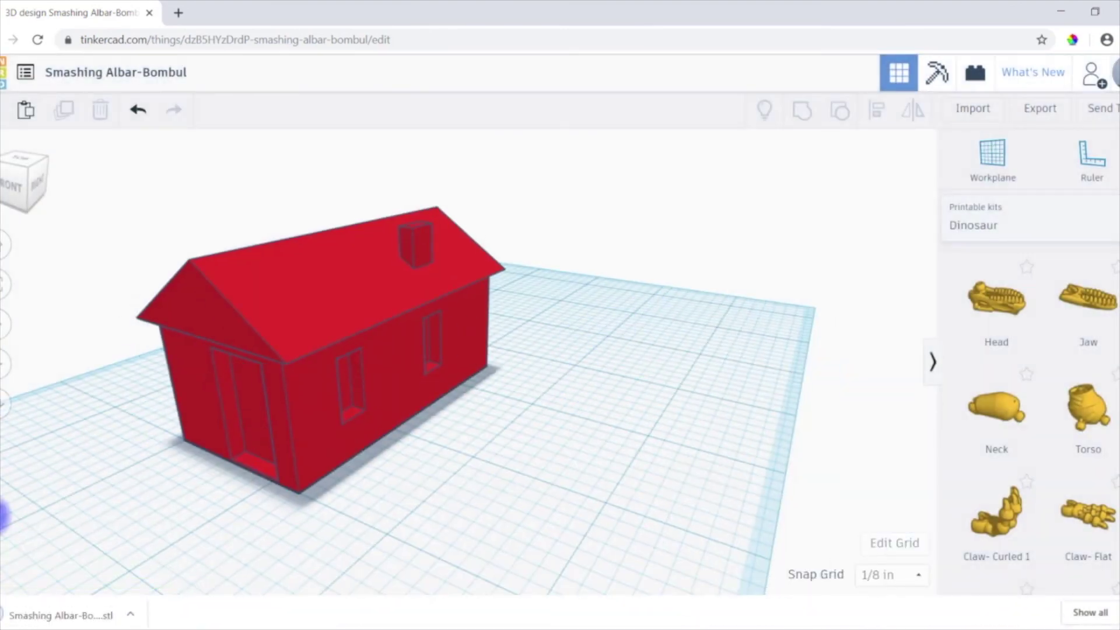